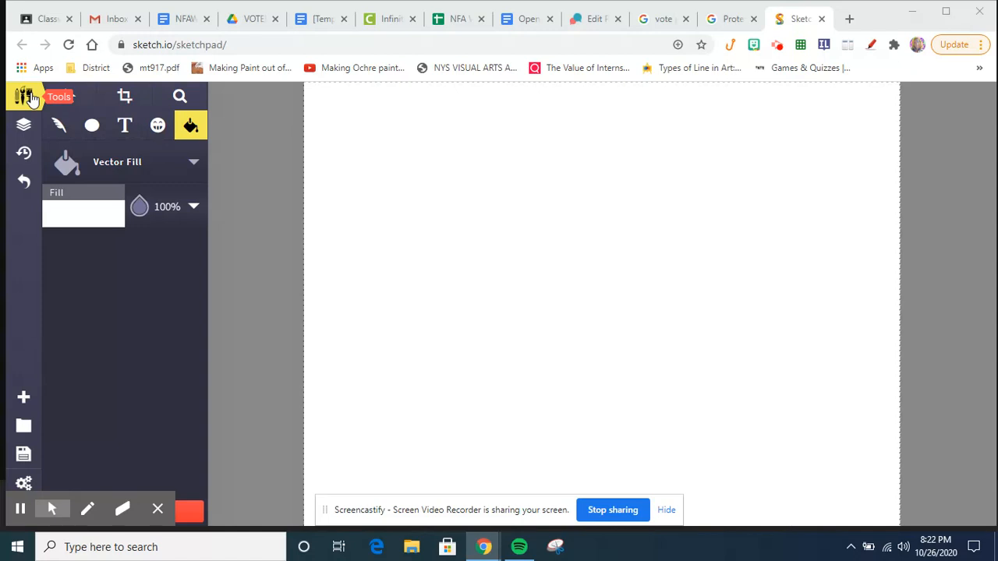
# Switch to the Google Images results, examine the protesting women silhouette and its image-saving options, and return to Sketchpad.
pyautogui.click(724, 20)
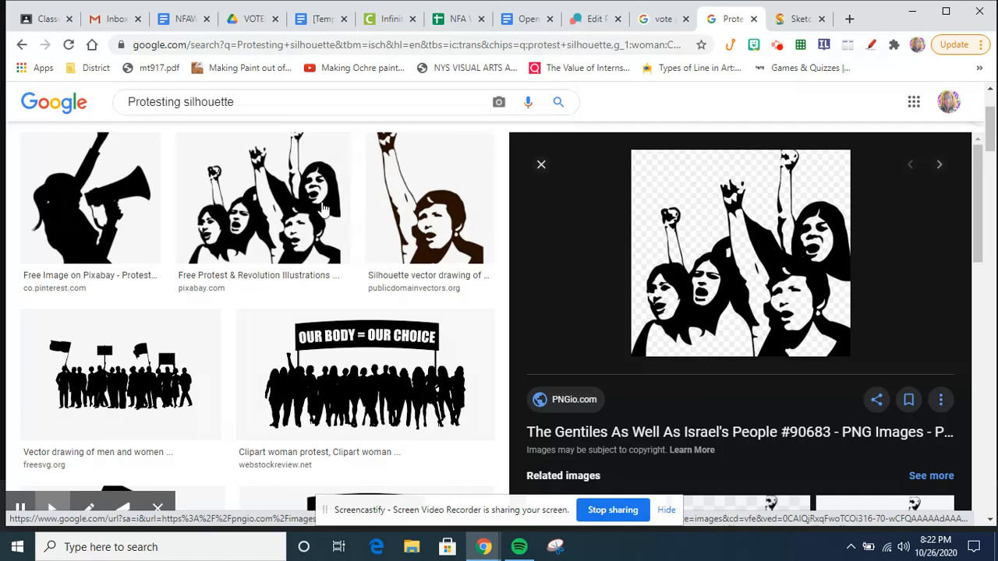
pyautogui.rightClick(698, 236)
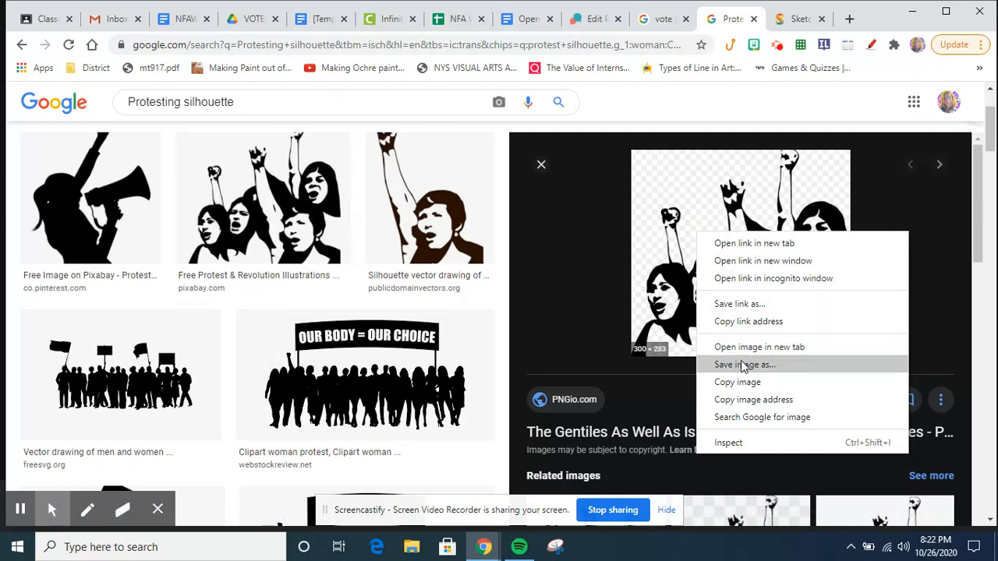
pyautogui.click(599, 303)
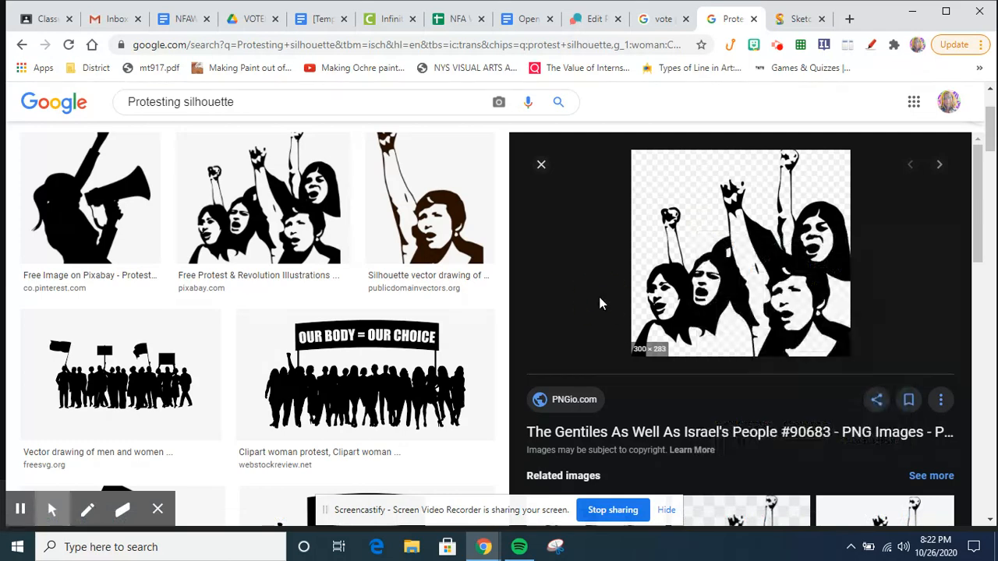
pyautogui.click(803, 18)
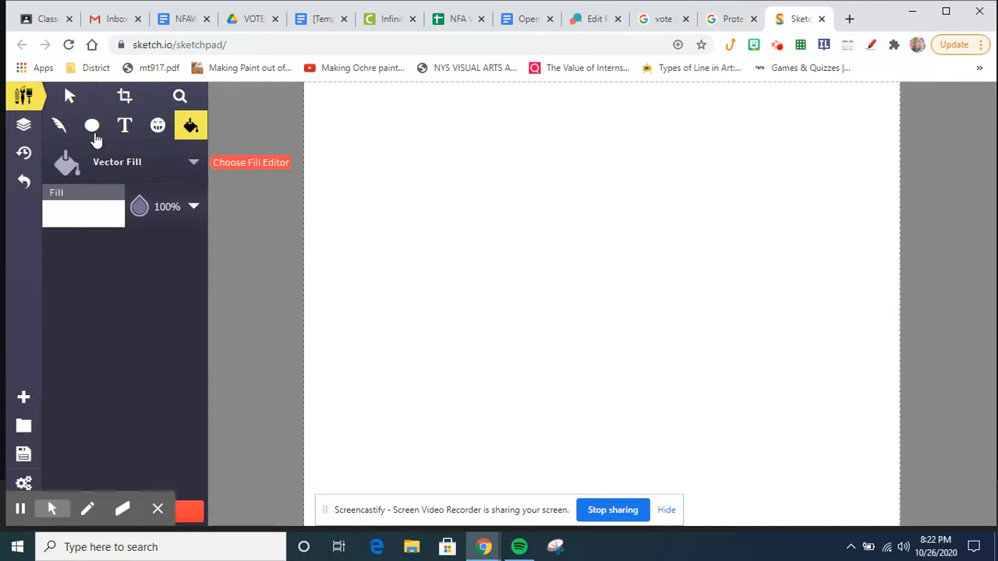
# Browse the built-in clipart library of the image stamp tool for available pictures.
pyautogui.click(159, 129)
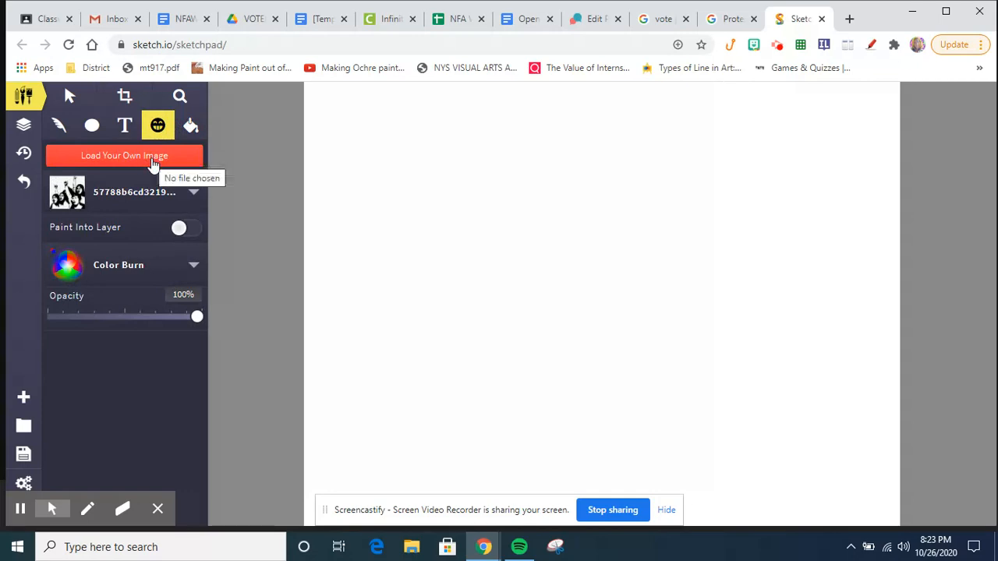
pyautogui.click(193, 193)
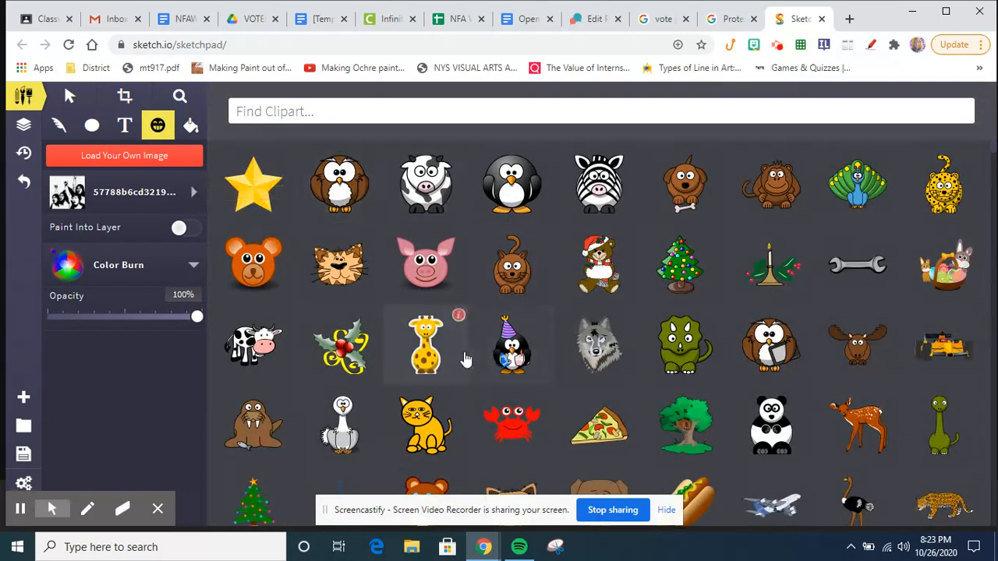
pyautogui.scroll(-5, 457, 352)
pyautogui.scroll(-15, 464, 358)
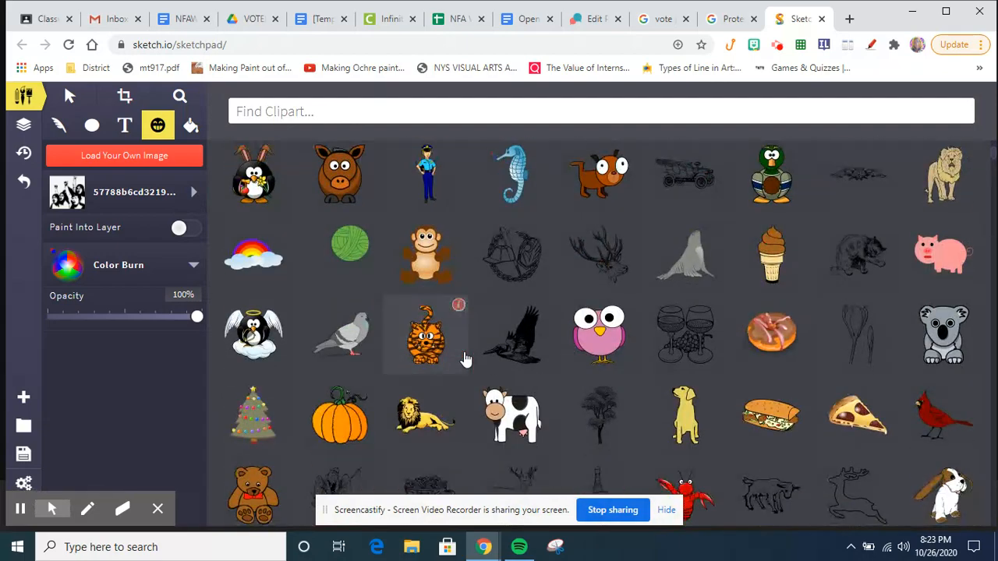
pyautogui.scroll(-6, 463, 359)
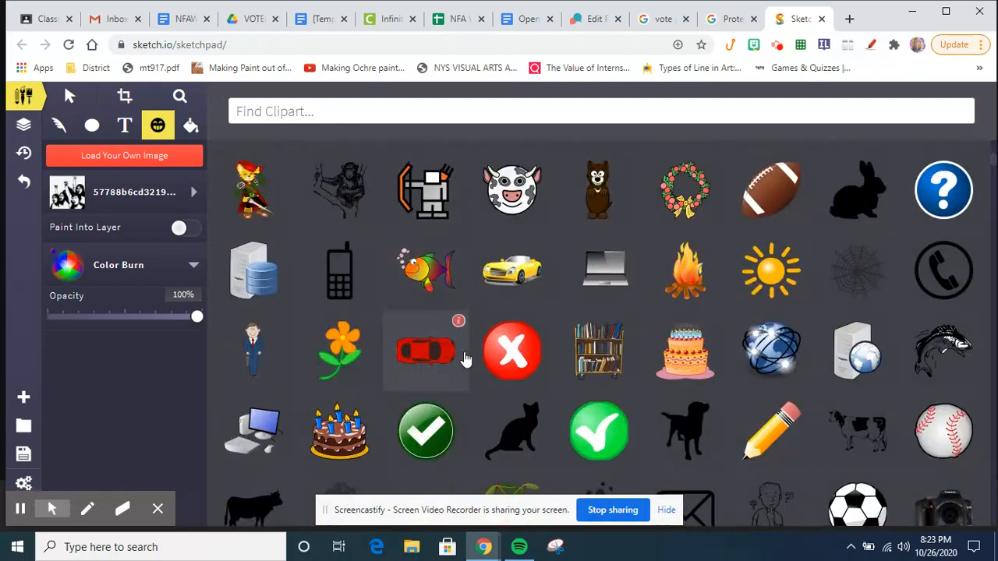
pyautogui.scroll(-1, 464, 359)
pyautogui.scroll(20, 463, 359)
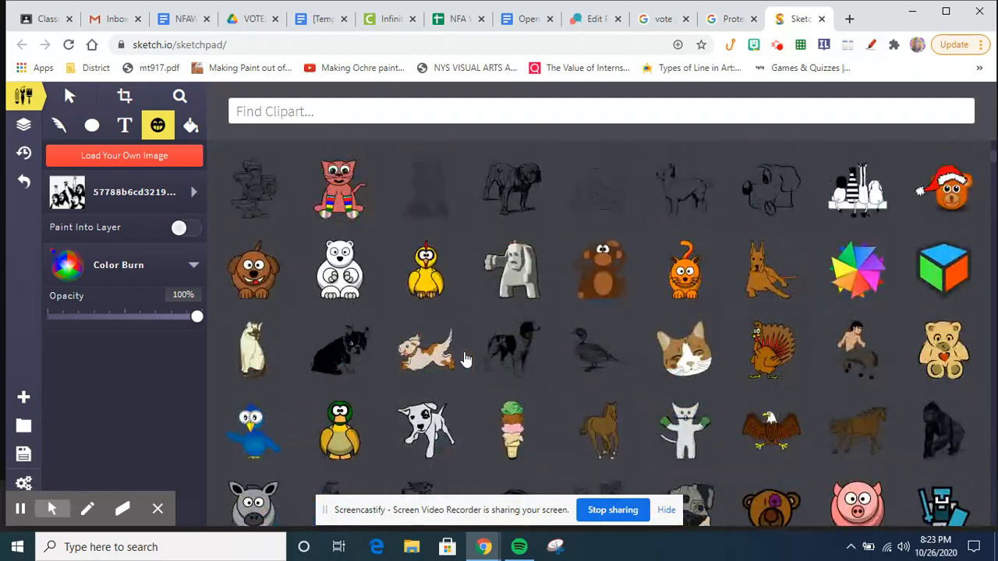
pyautogui.moveTo(465, 358)
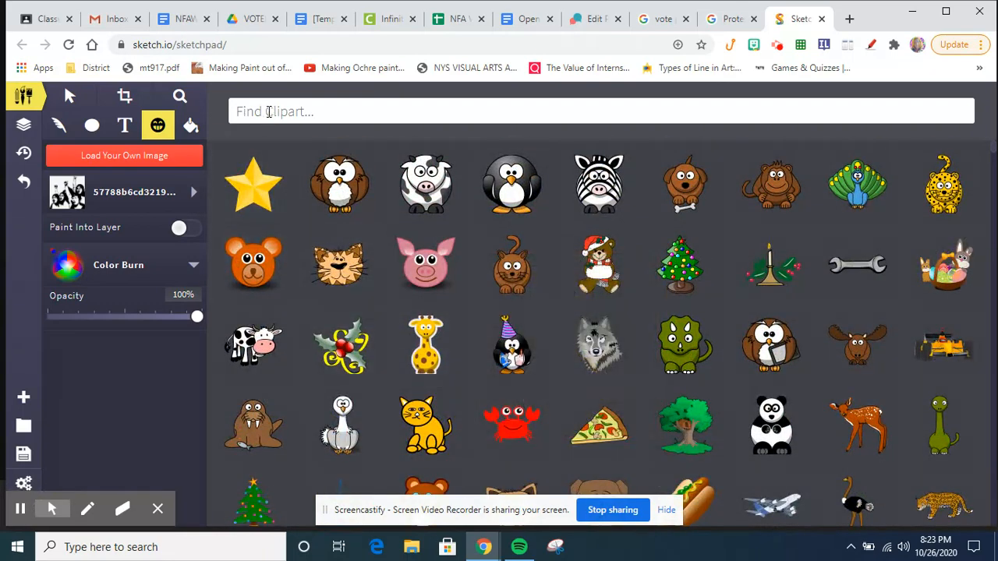
# Load the downloaded image file beginning "the-gentiles-as-well-as-israels-people" from Downloads onto the canvas.
pyautogui.click(187, 158)
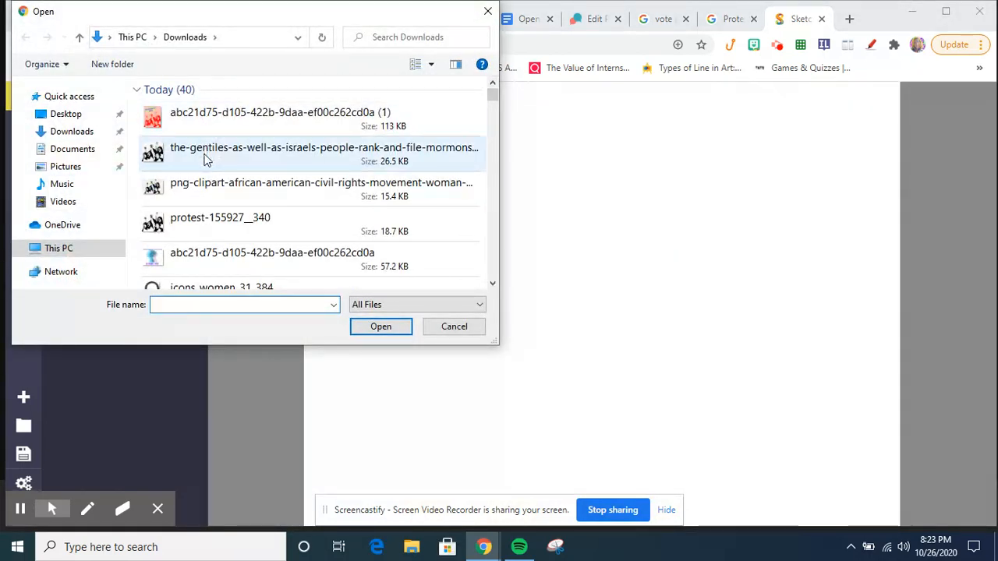
pyautogui.click(206, 155)
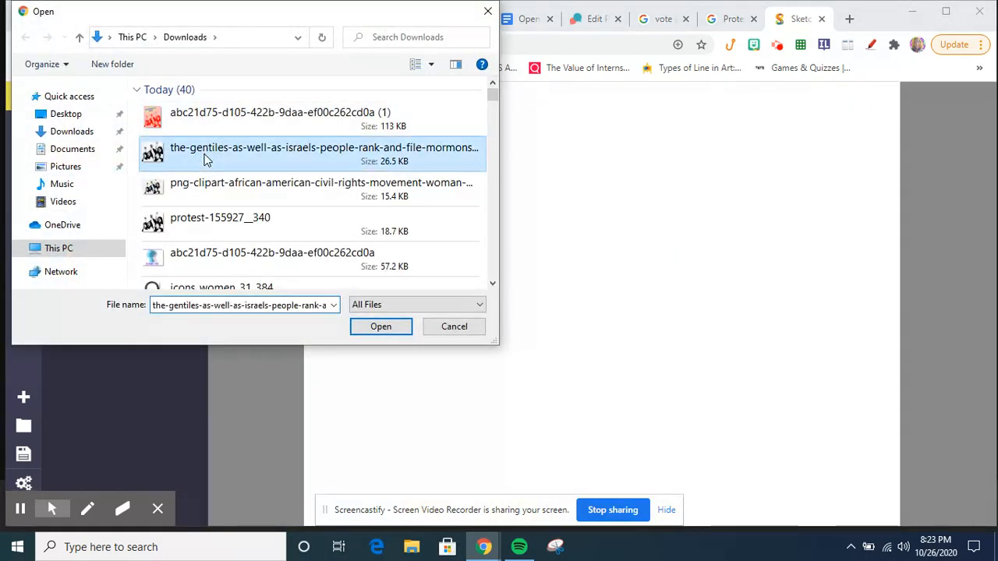
pyautogui.click(376, 327)
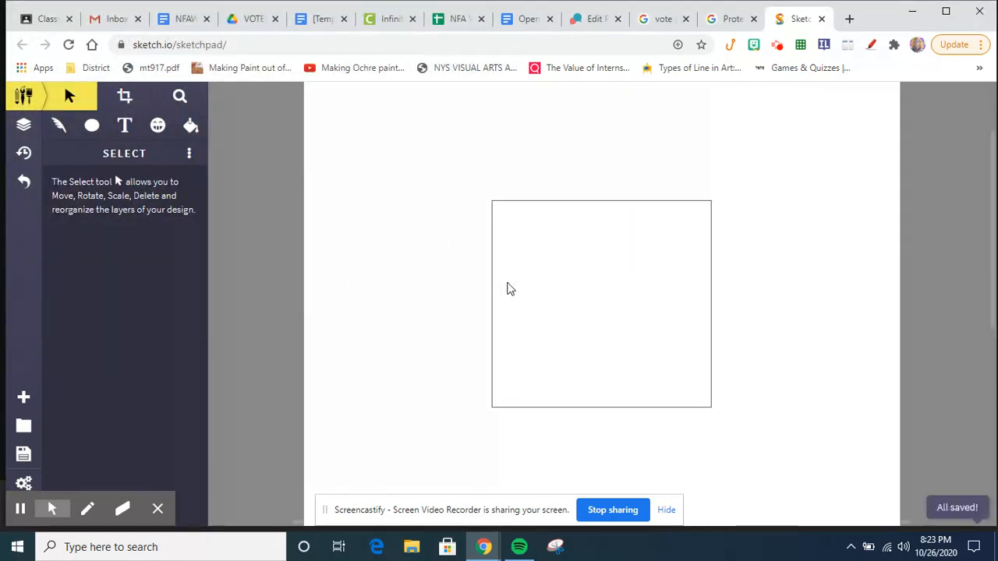
# Select the imported image on the canvas and set its blend mode to Normal.
pyautogui.click(558, 302)
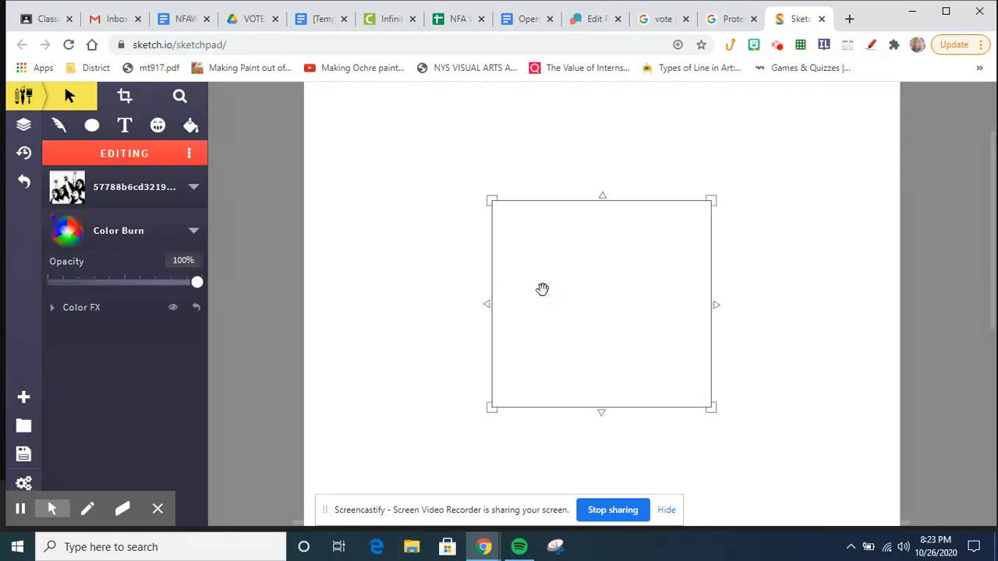
pyautogui.click(194, 230)
pyautogui.click(246, 171)
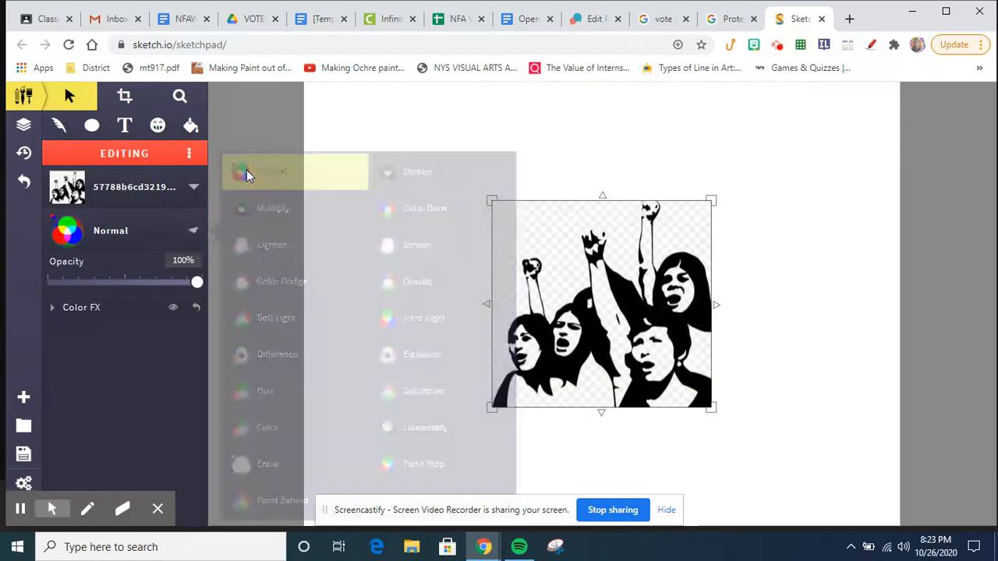
# Move the silhouette image into the lower-right corner of the canvas.
pyautogui.moveTo(621, 349); pyautogui.dragTo(670, 397)
pyautogui.scroll(-5, 670, 399)
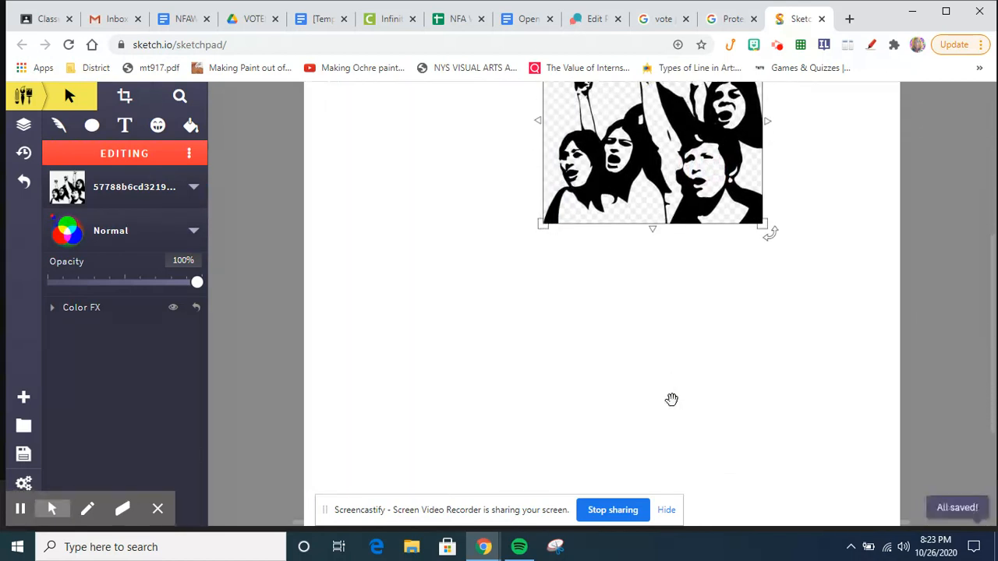
pyautogui.moveTo(682, 145); pyautogui.dragTo(779, 427)
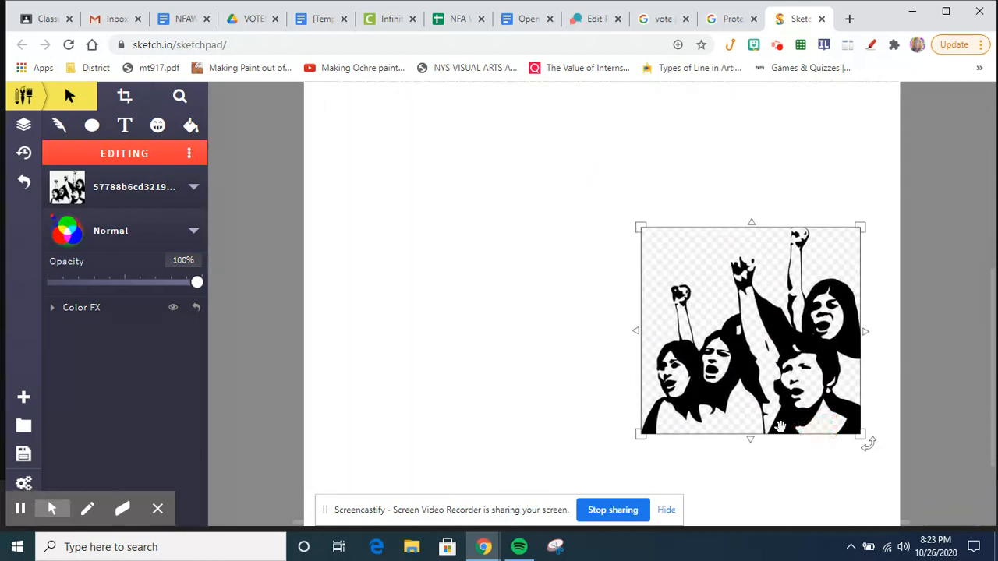
pyautogui.scroll(-2, 780, 427)
pyautogui.moveTo(784, 280); pyautogui.dragTo(822, 395)
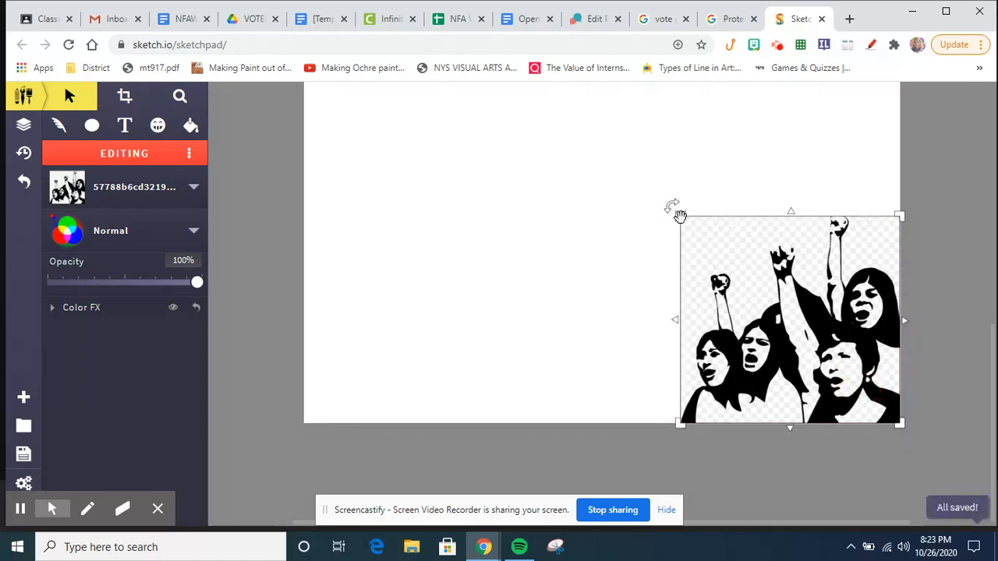
# Enlarge the silhouette image from its upper-left corner until it spans the canvas's full width, and deselect it.
pyautogui.moveTo(679, 215); pyautogui.dragTo(473, 80)
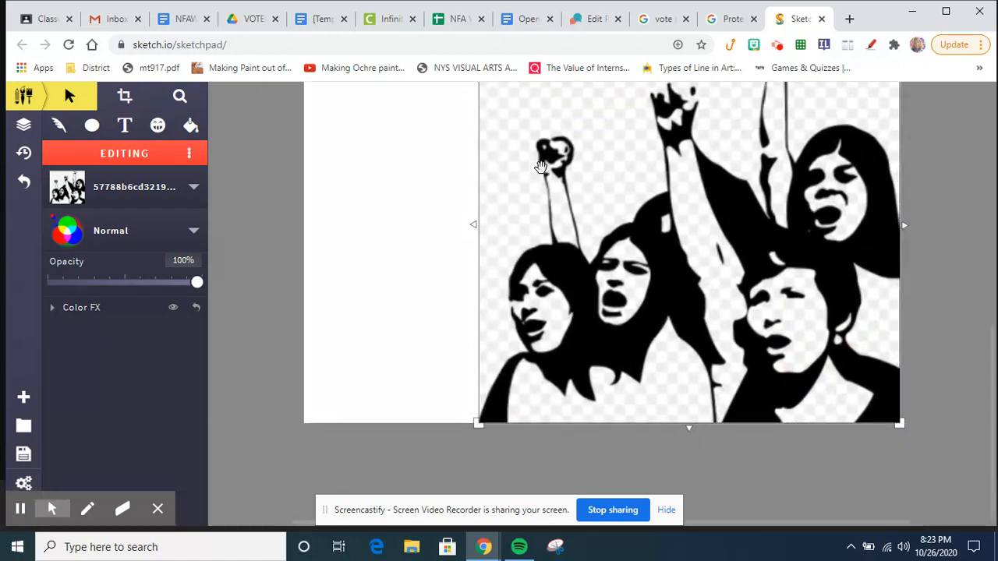
pyautogui.scroll(3, 541, 167)
pyautogui.moveTo(474, 243); pyautogui.dragTo(300, 84)
pyautogui.scroll(-3, 442, 218)
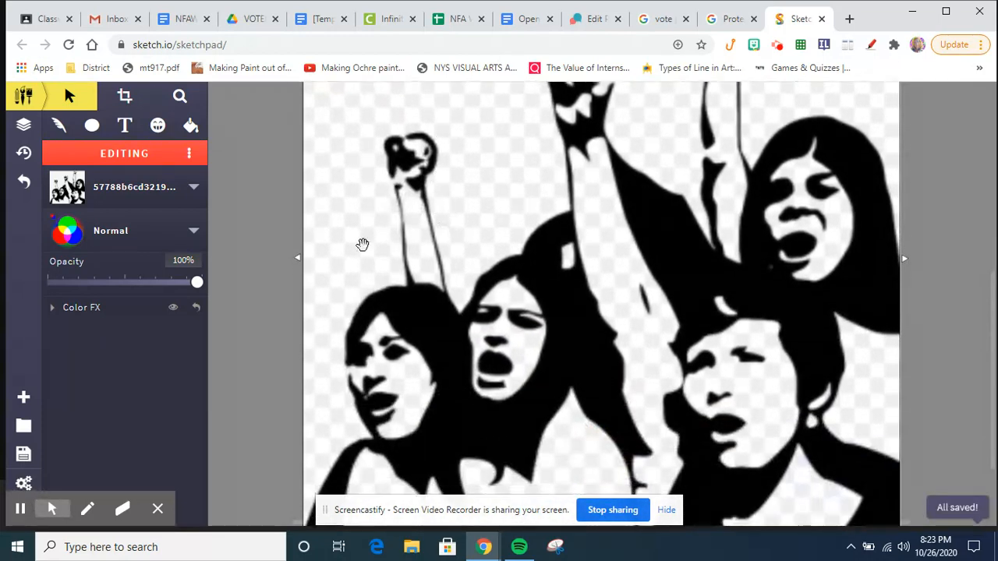
pyautogui.click(238, 269)
pyautogui.scroll(5, 238, 269)
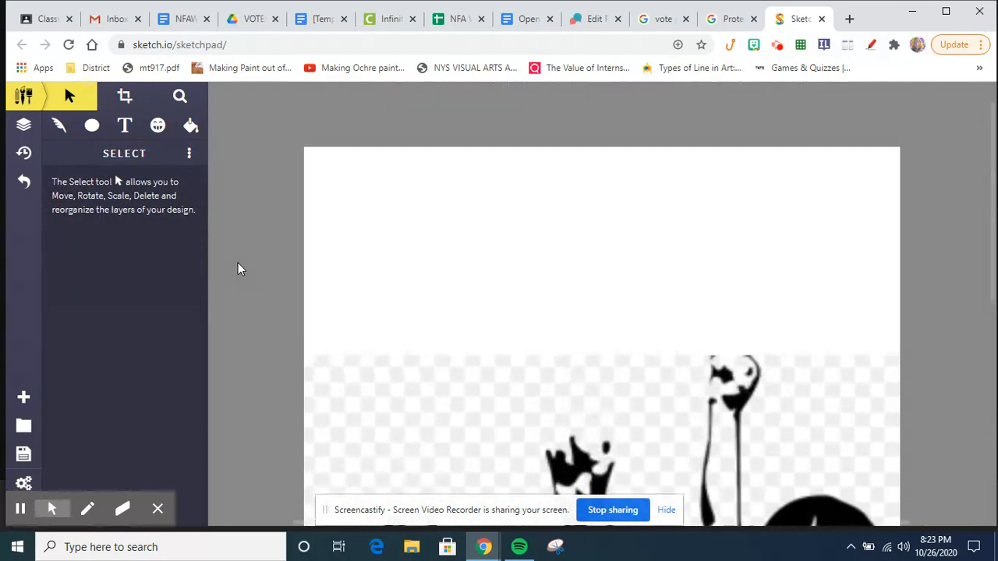
pyautogui.scroll(-2, 238, 269)
pyautogui.scroll(-4, 238, 269)
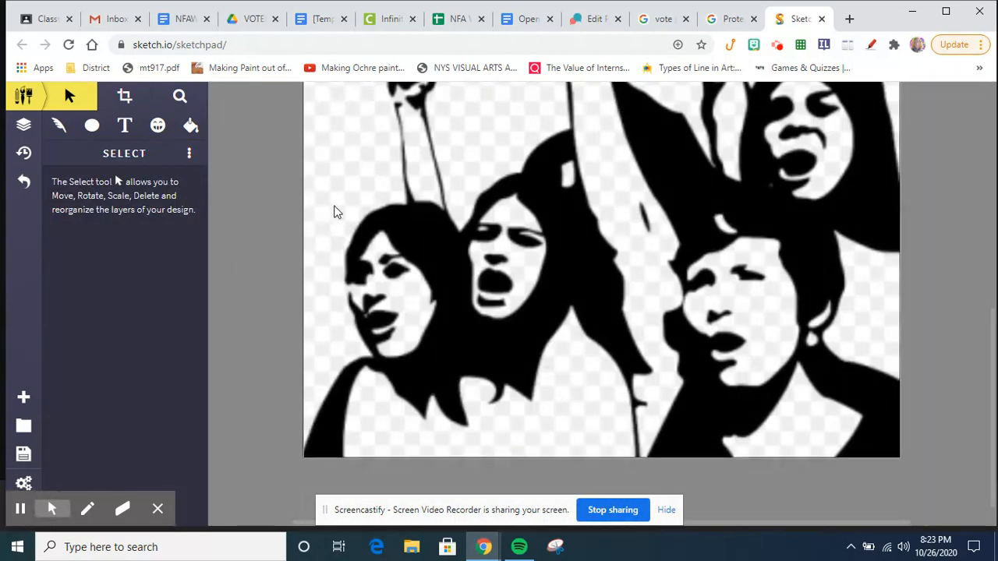
pyautogui.scroll(2, 340, 215)
pyautogui.scroll(2, 340, 215)
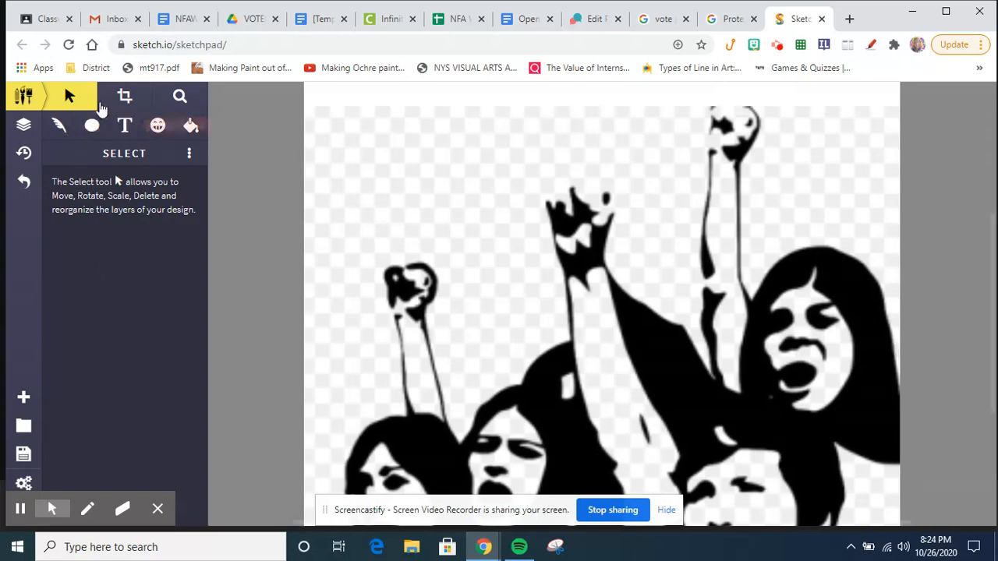
# Select the silhouette image and try the Multiply and Lighten blend modes on it.
pyautogui.click(421, 181)
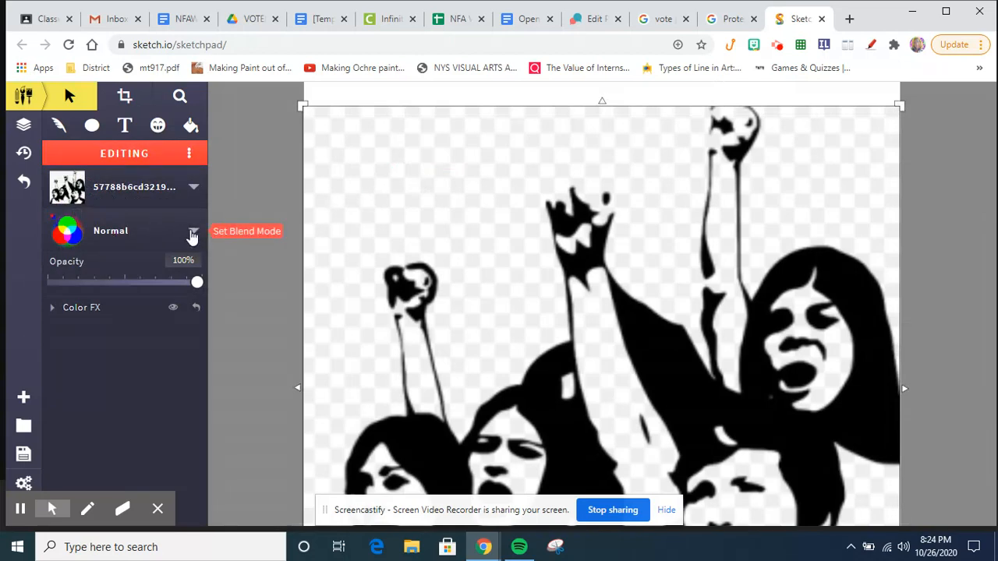
pyautogui.click(193, 235)
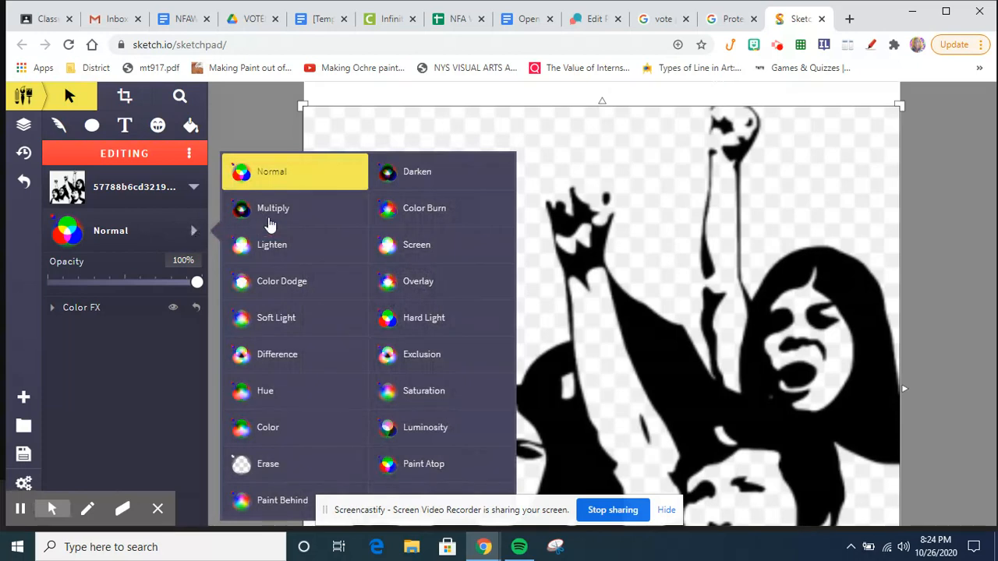
pyautogui.click(268, 225)
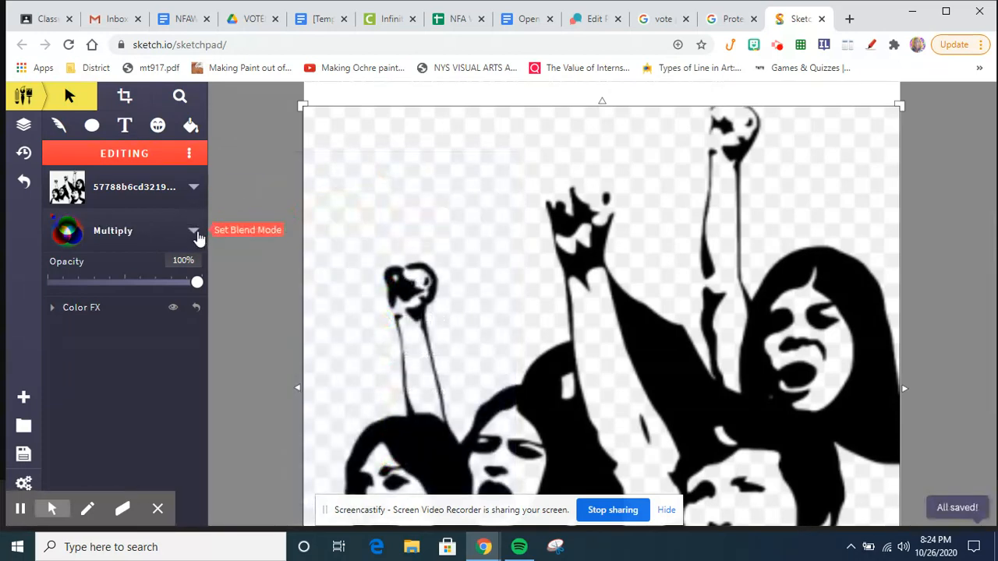
pyautogui.click(193, 234)
pyautogui.click(263, 260)
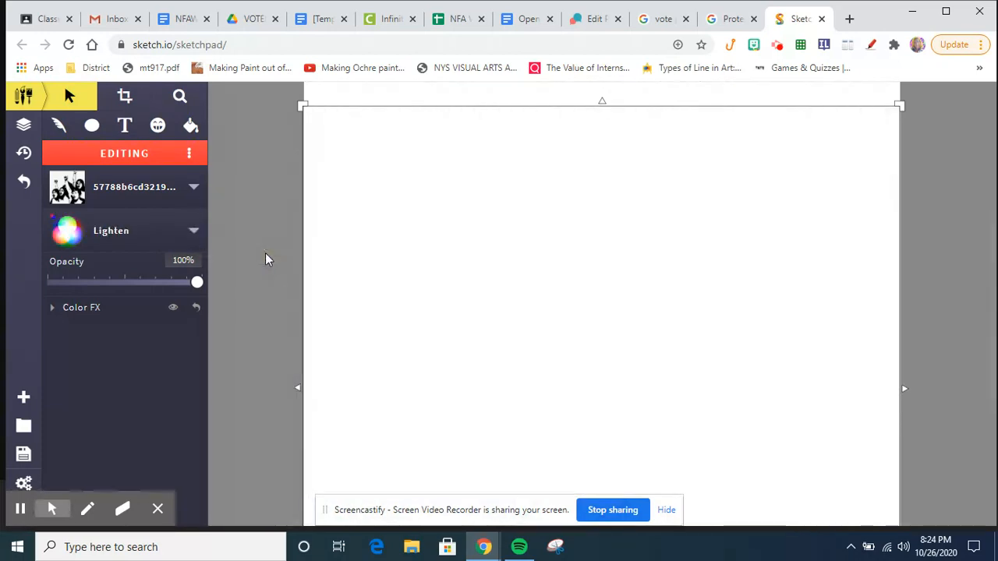
# Try the Color Dodge, Soft Light and Difference blend modes on the silhouette image.
pyautogui.click(193, 232)
pyautogui.click(263, 287)
pyautogui.click(193, 233)
pyautogui.click(262, 319)
pyautogui.click(193, 232)
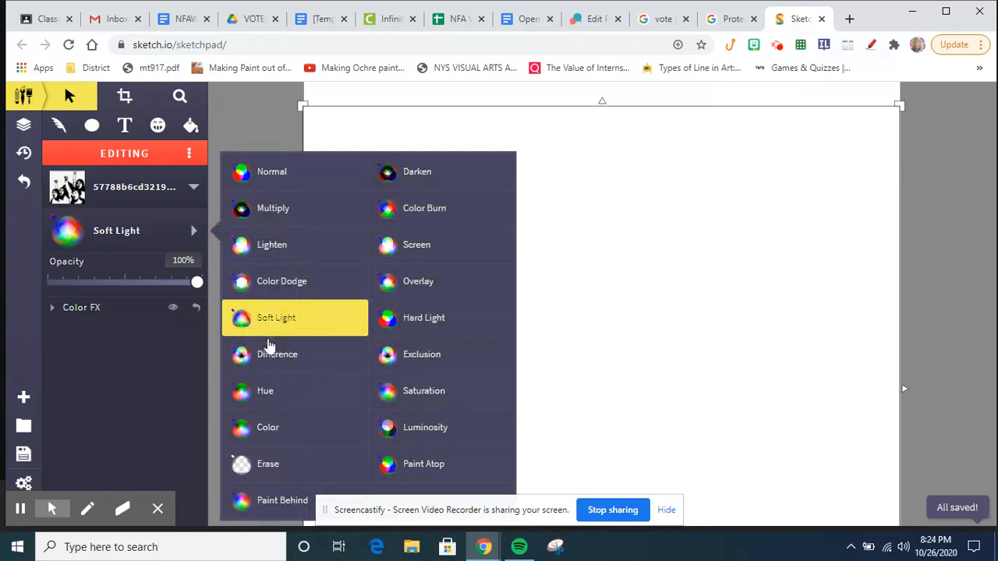
pyautogui.click(273, 355)
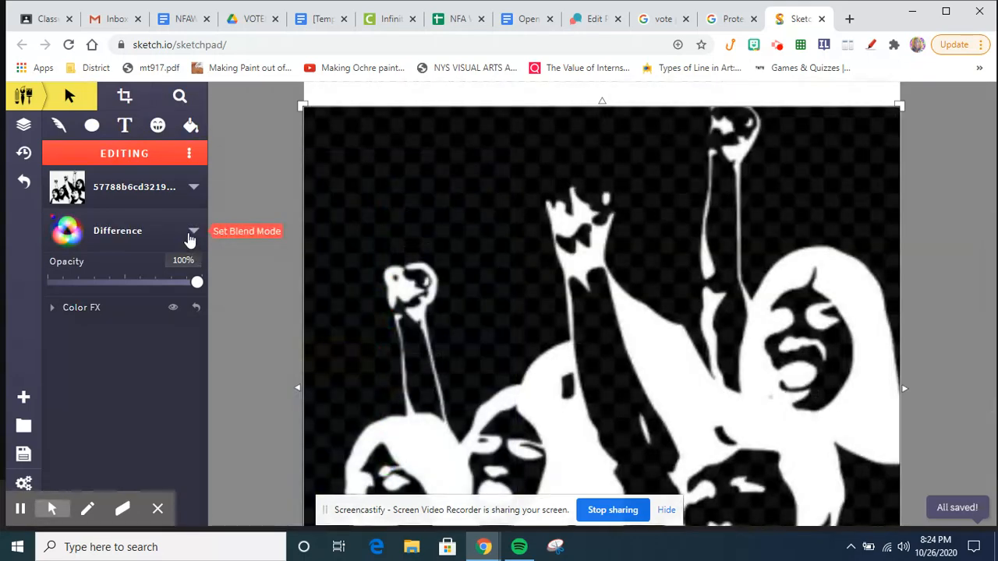
# Try the Hue, Color and Paint Behind blend modes on the silhouette image.
pyautogui.click(192, 235)
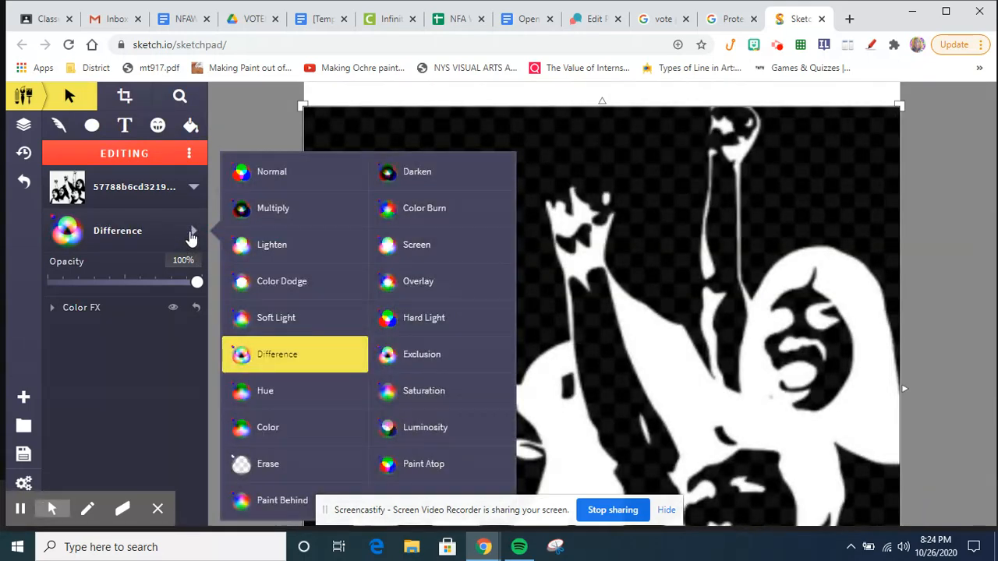
pyautogui.click(263, 395)
pyautogui.click(193, 235)
pyautogui.click(283, 430)
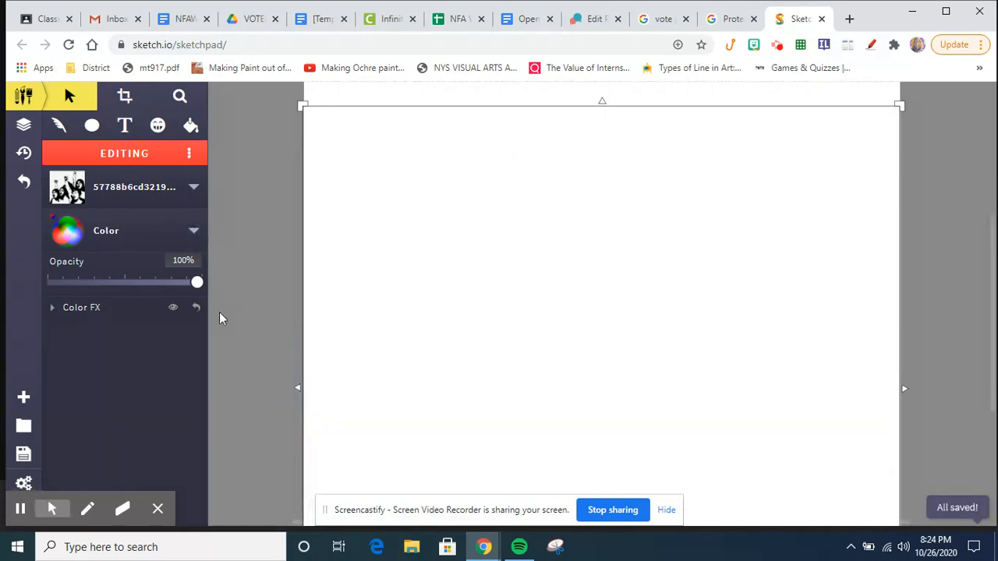
pyautogui.click(193, 230)
pyautogui.click(285, 501)
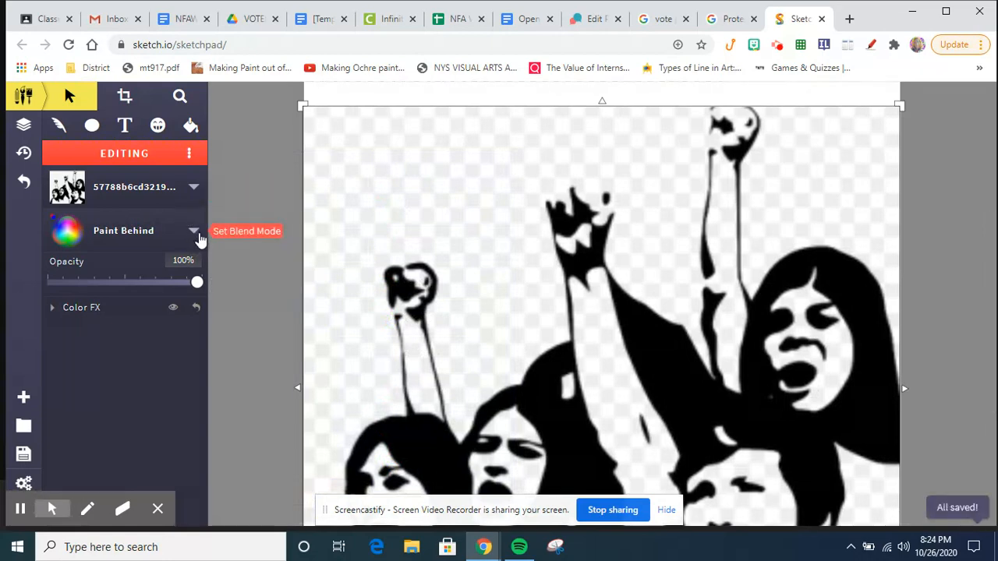
# Try the Darken and Color Burn blend modes on the silhouette image.
pyautogui.click(195, 234)
pyautogui.click(408, 173)
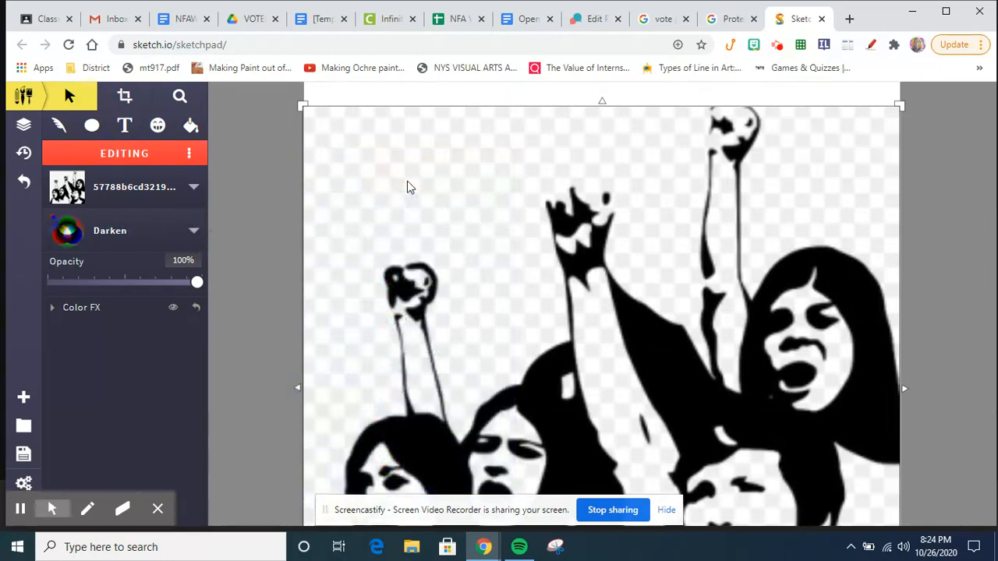
pyautogui.click(194, 233)
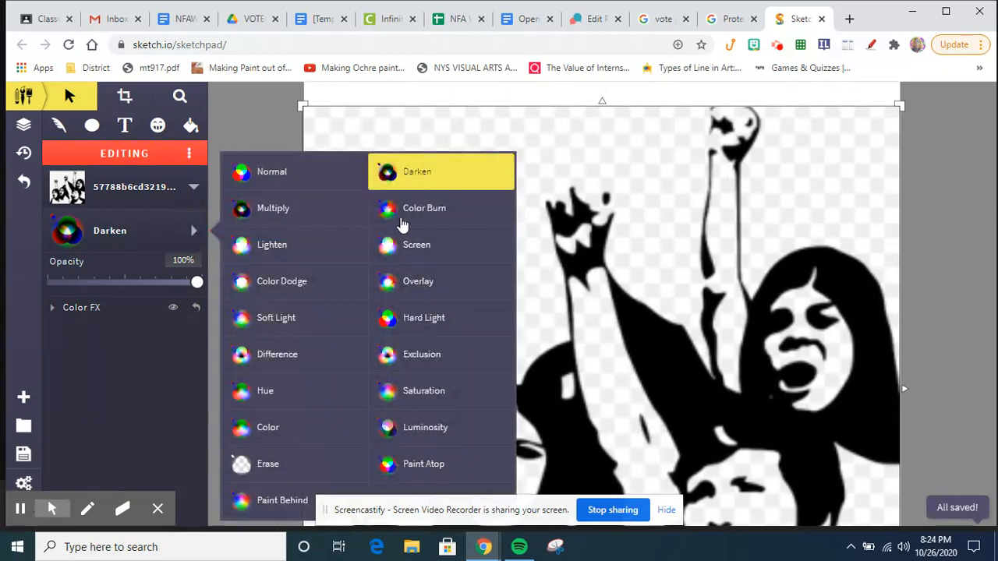
pyautogui.click(402, 219)
# Try the Screen and Overlay blend modes on the silhouette image.
pyautogui.click(195, 232)
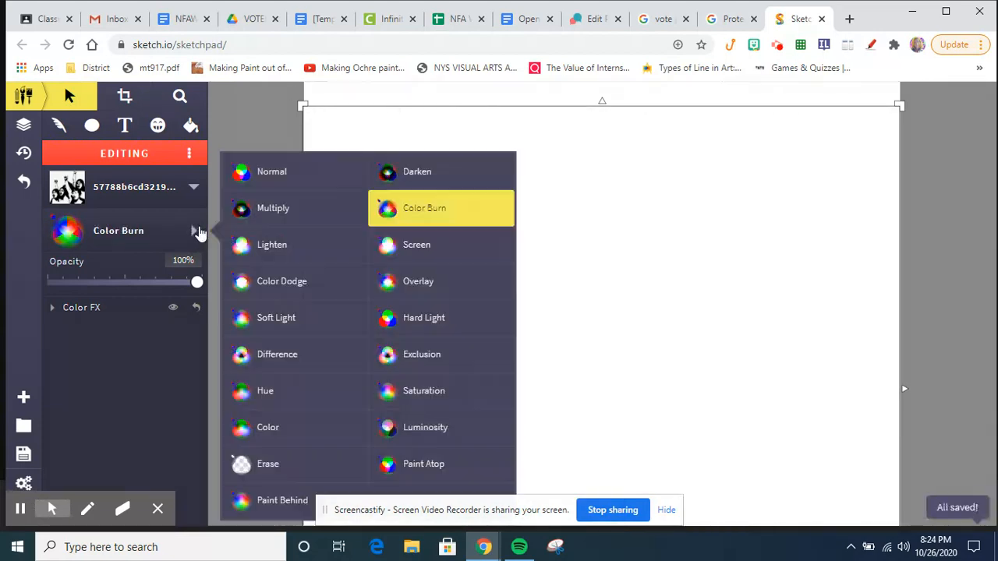
pyautogui.click(412, 247)
pyautogui.click(194, 231)
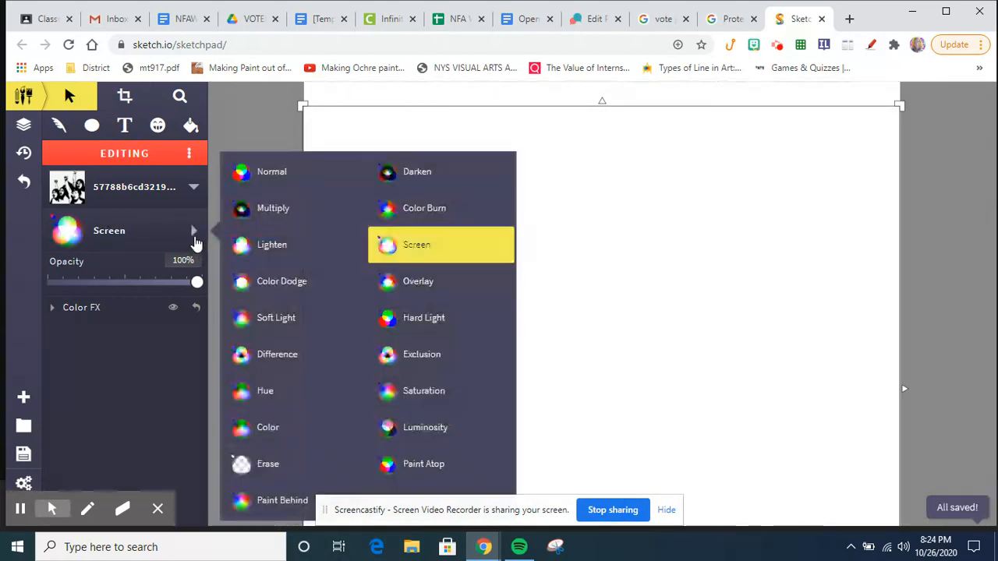
pyautogui.click(430, 286)
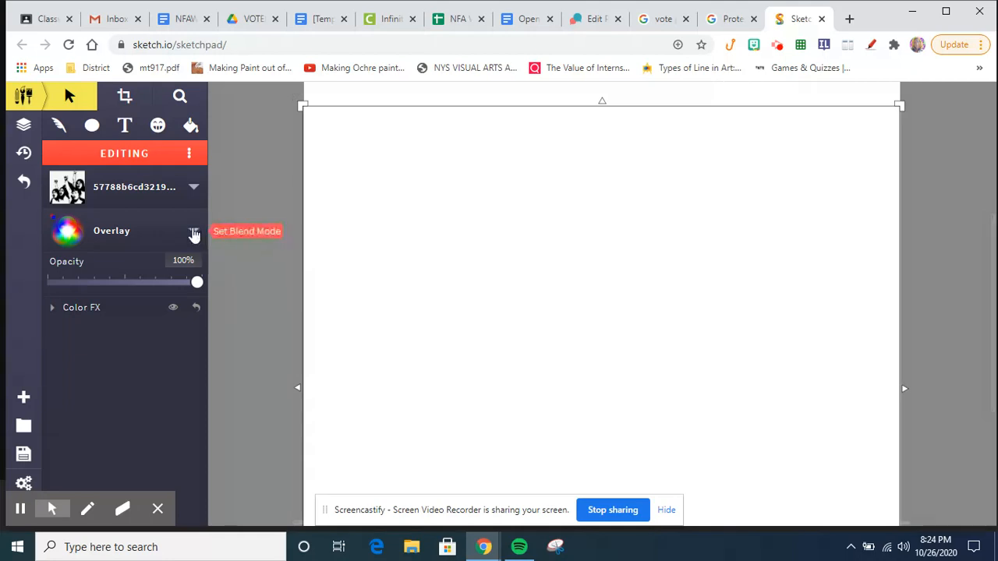
# Apply the Hard Light blend mode to the silhouette image, and deselect it to check the whole design.
pyautogui.click(194, 231)
pyautogui.click(437, 321)
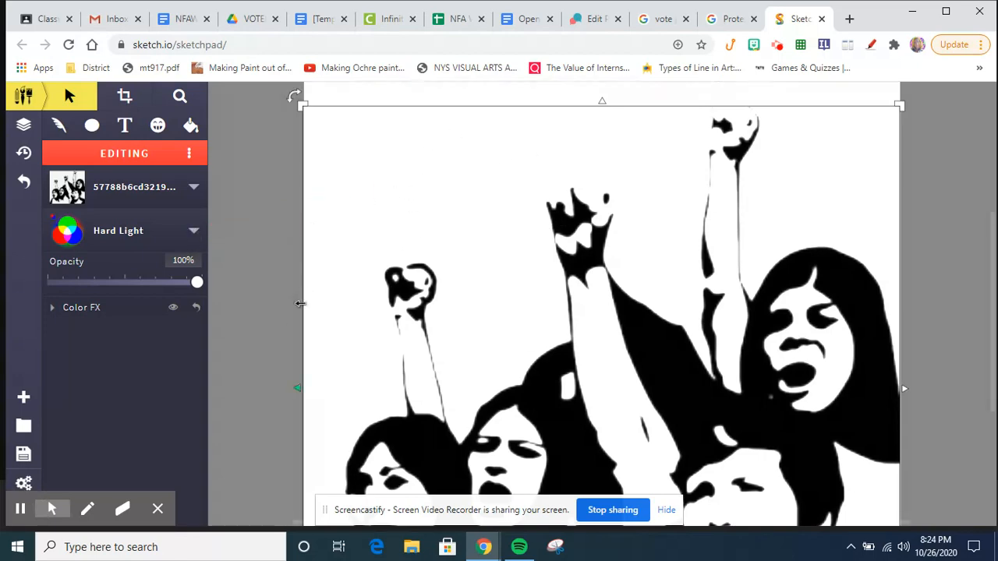
pyautogui.click(283, 329)
pyautogui.scroll(-3, 283, 329)
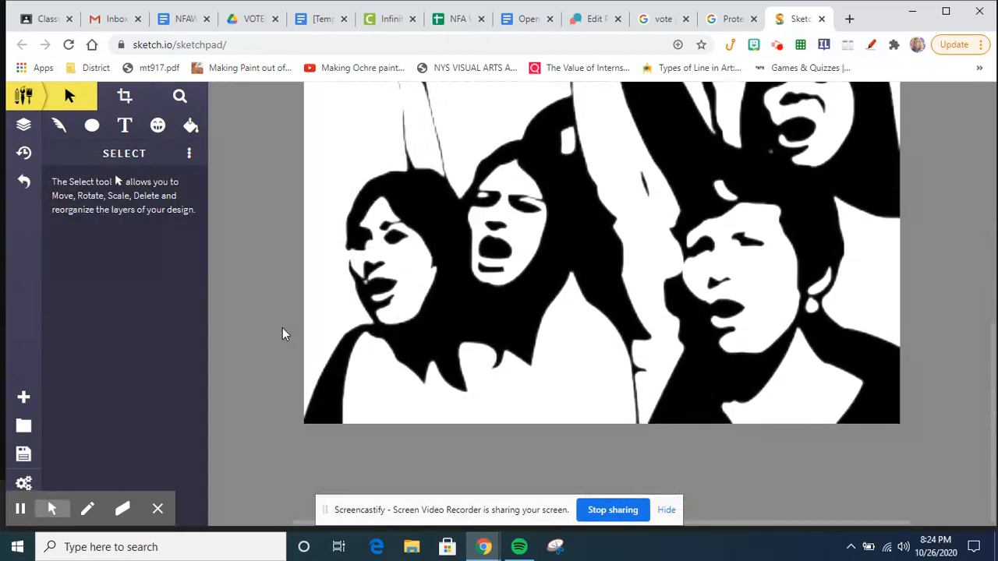
pyautogui.scroll(5, 282, 333)
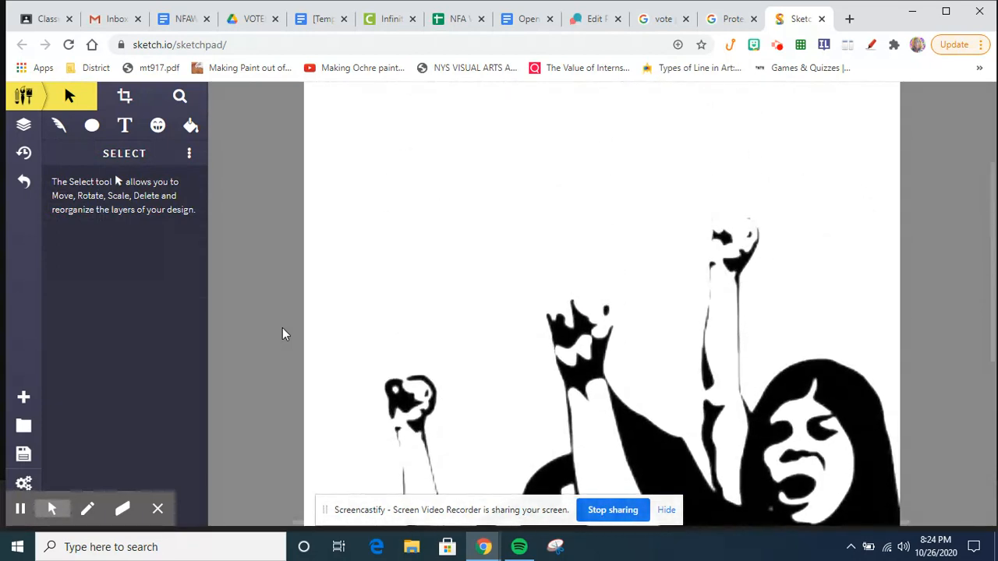
pyautogui.scroll(1, 282, 333)
pyautogui.scroll(-1, 282, 334)
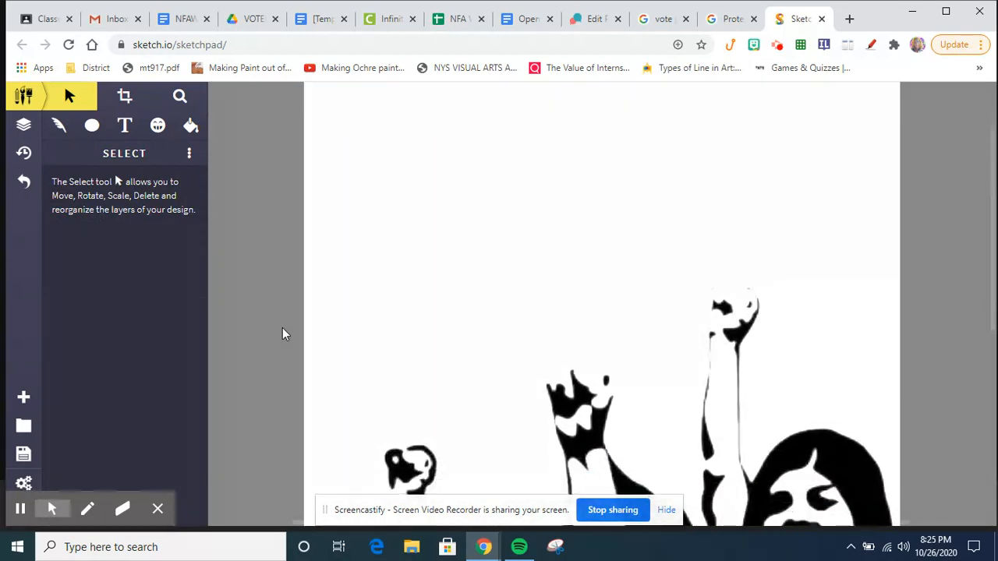
pyautogui.scroll(-3, 283, 333)
pyautogui.scroll(-1, 282, 334)
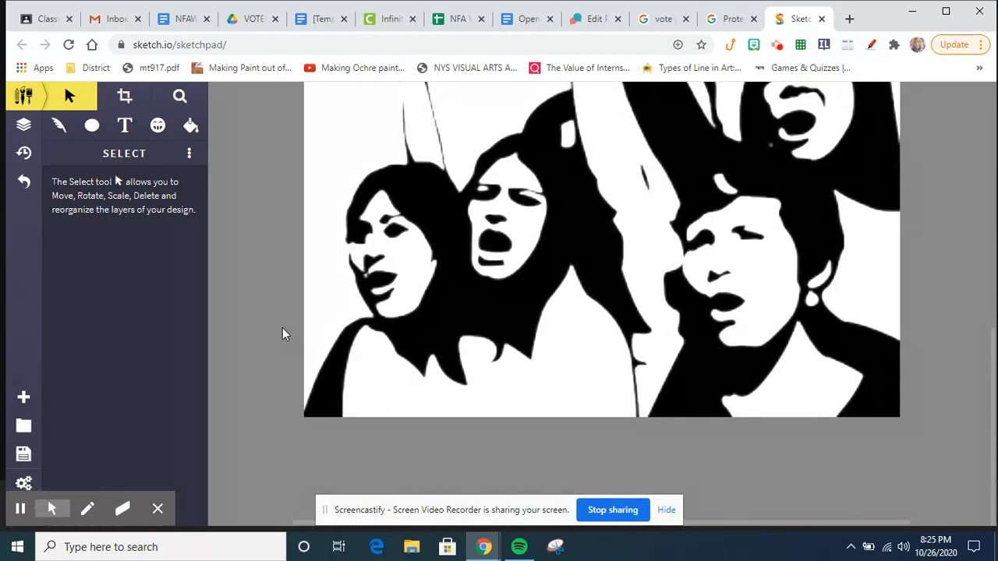
pyautogui.scroll(5, 283, 333)
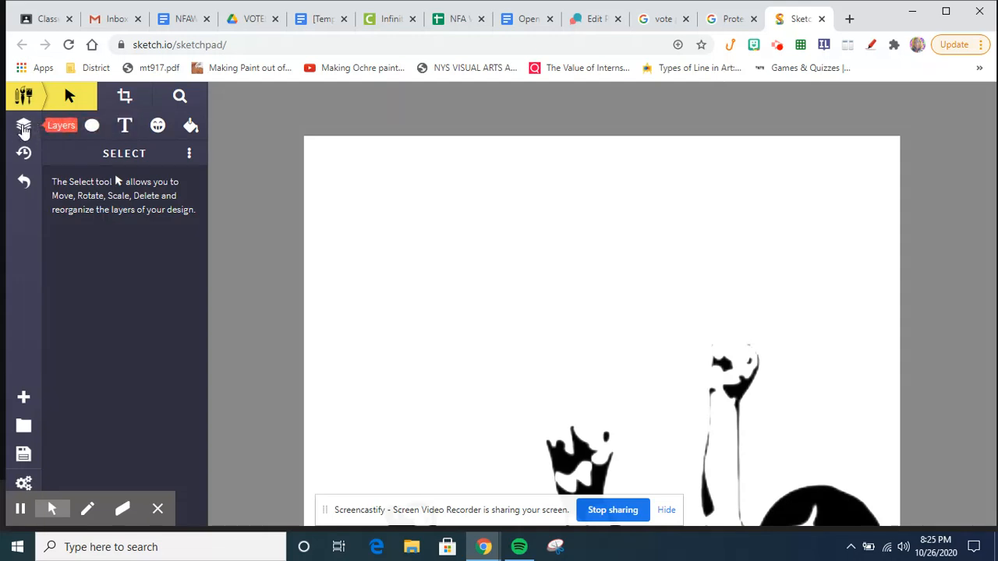
# Select the Background layer and set its rectangle's fill to light purple #E0B5FF.
pyautogui.click(23, 129)
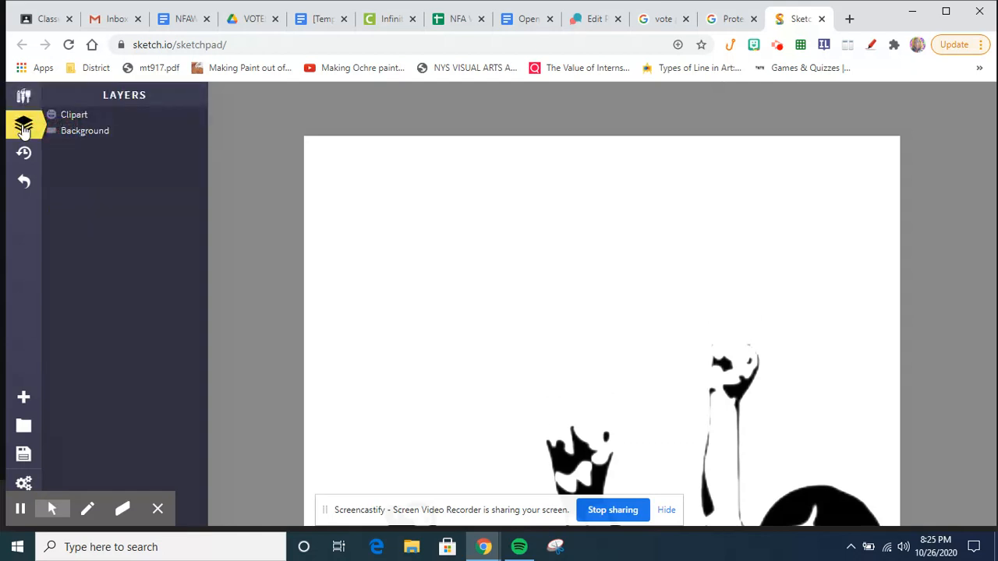
pyautogui.click(81, 132)
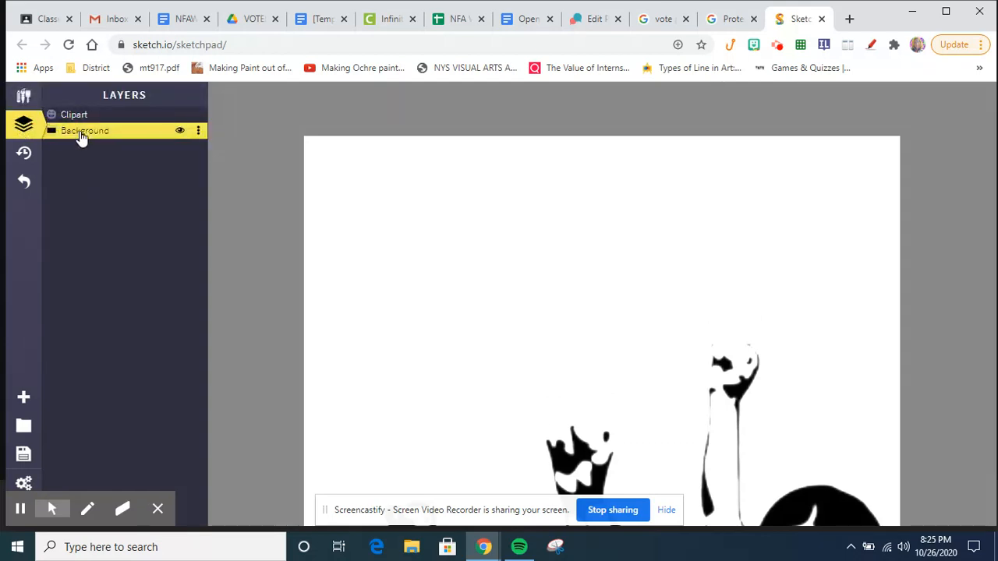
pyautogui.click(24, 96)
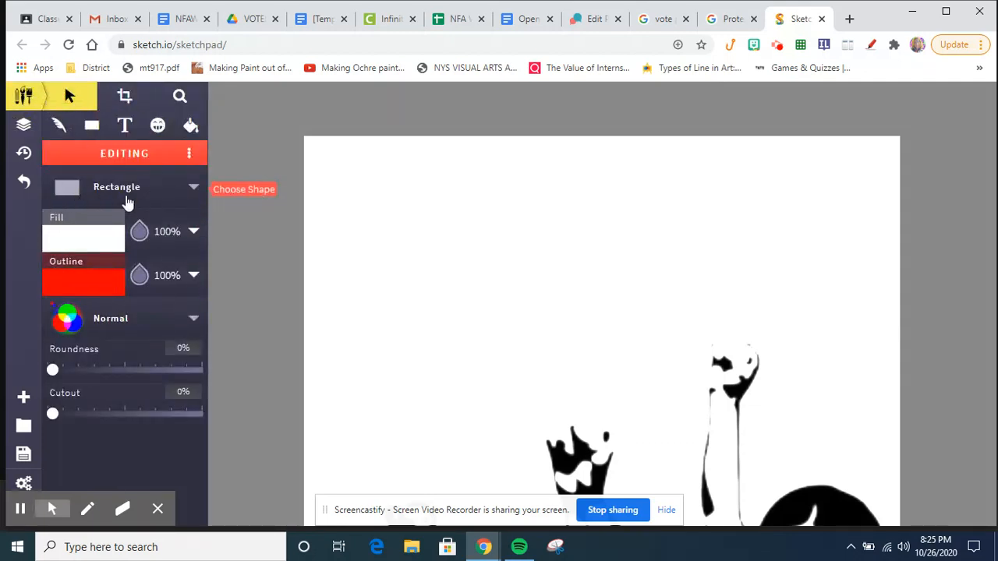
pyautogui.click(106, 239)
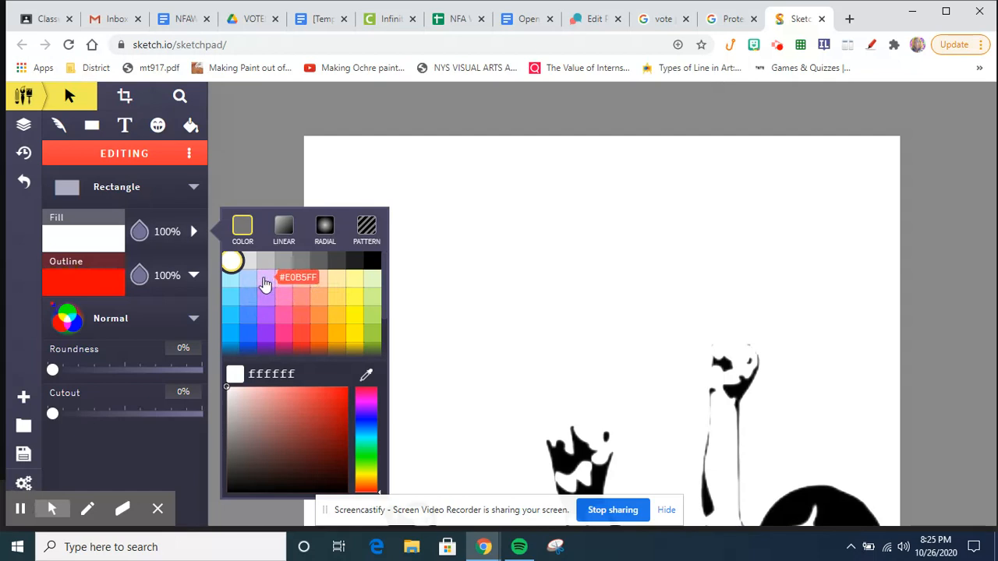
pyautogui.click(265, 284)
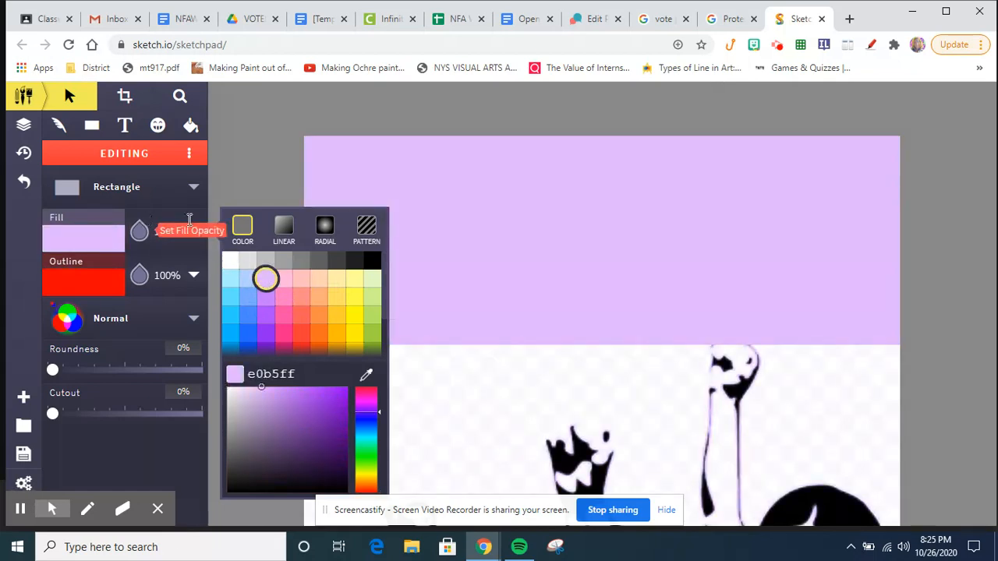
pyautogui.click(97, 244)
# Set the silhouette image's blend mode to Color Burn over the purple background, and deselect it.
pyautogui.scroll(-6, 456, 247)
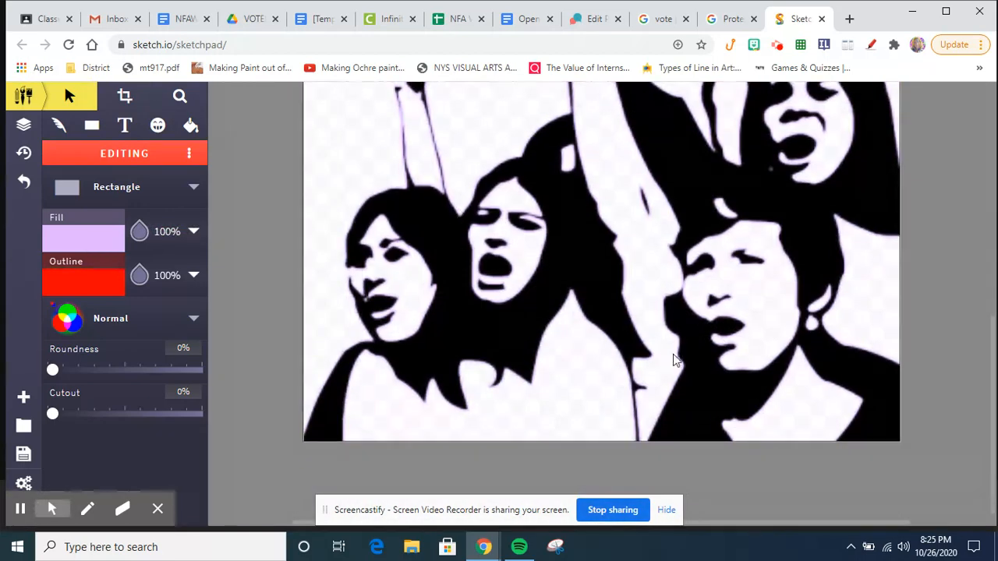
pyautogui.scroll(5, 478, 221)
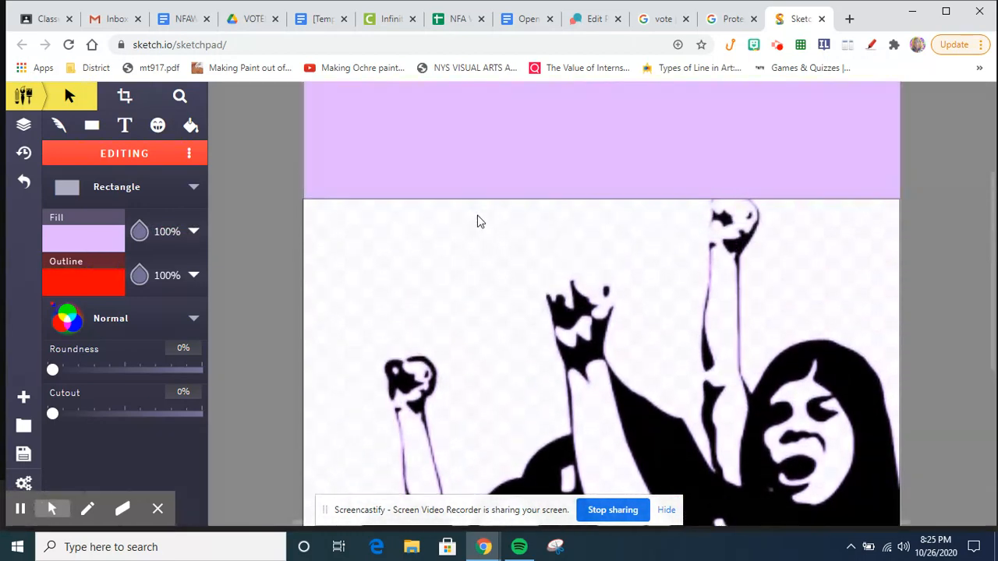
pyautogui.click(355, 266)
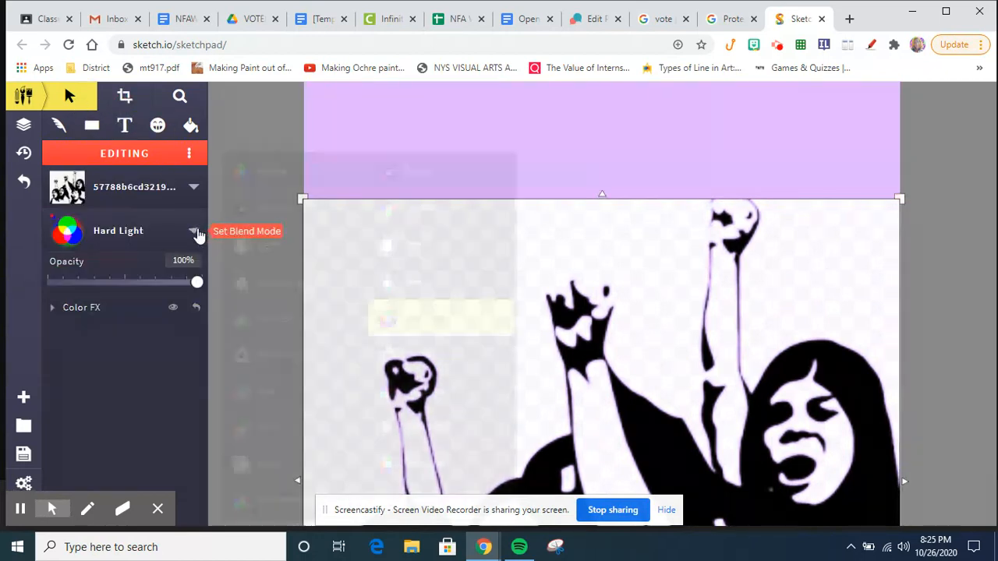
pyautogui.click(193, 233)
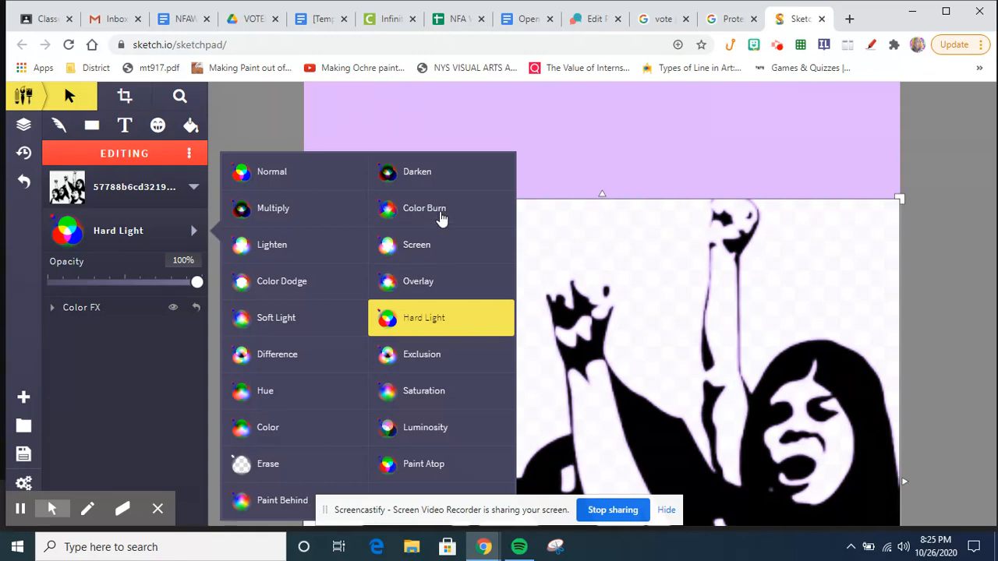
pyautogui.click(440, 215)
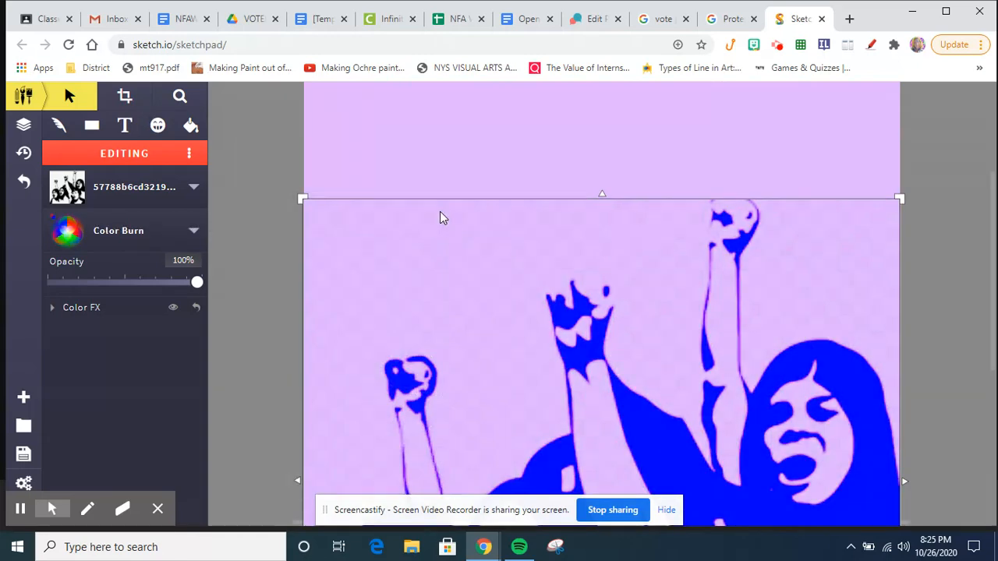
pyautogui.scroll(-5, 274, 263)
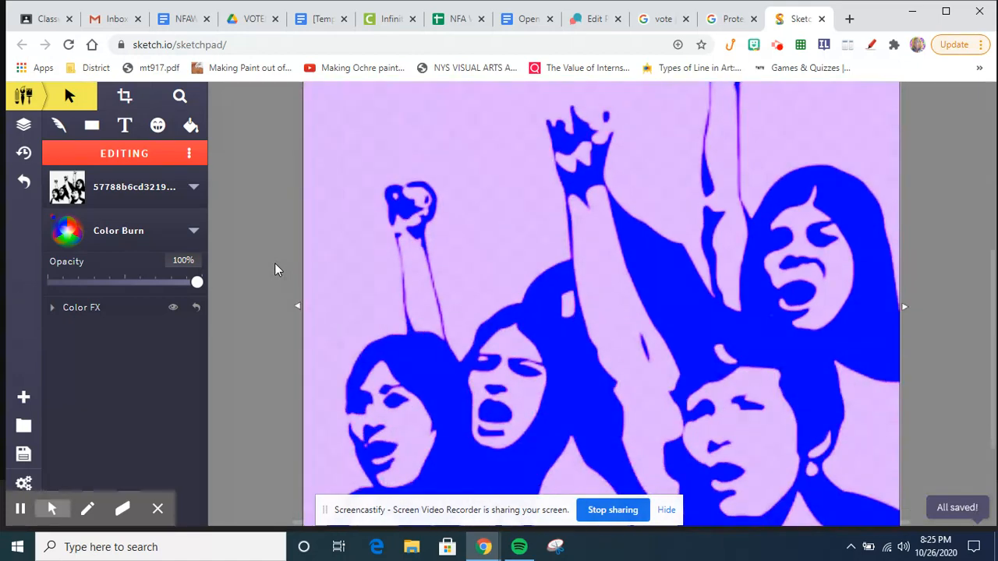
pyautogui.scroll(-1, 274, 263)
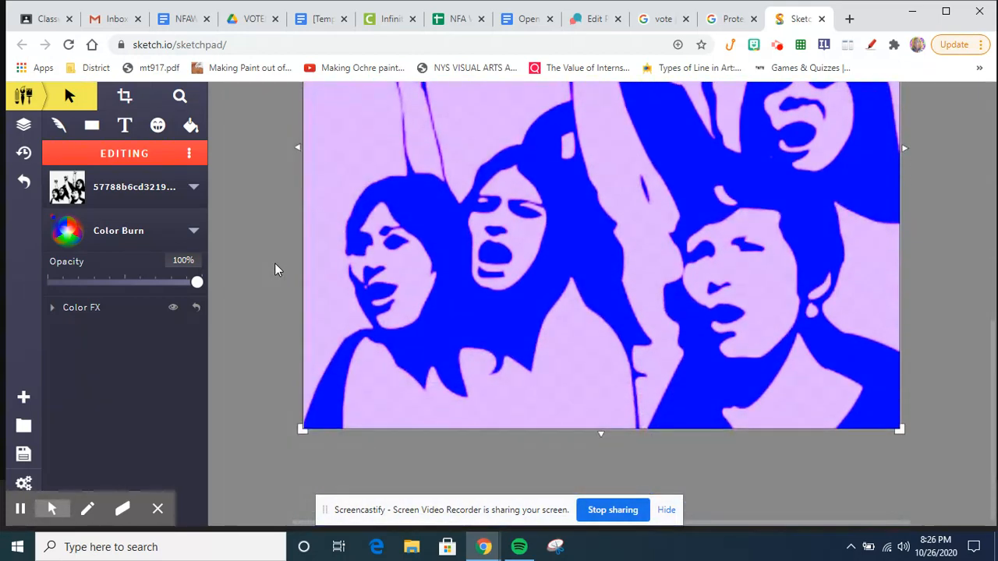
pyautogui.click(257, 217)
# Examine the blended silhouette and the purple background over the full height of the canvas.
pyautogui.scroll(7, 257, 216)
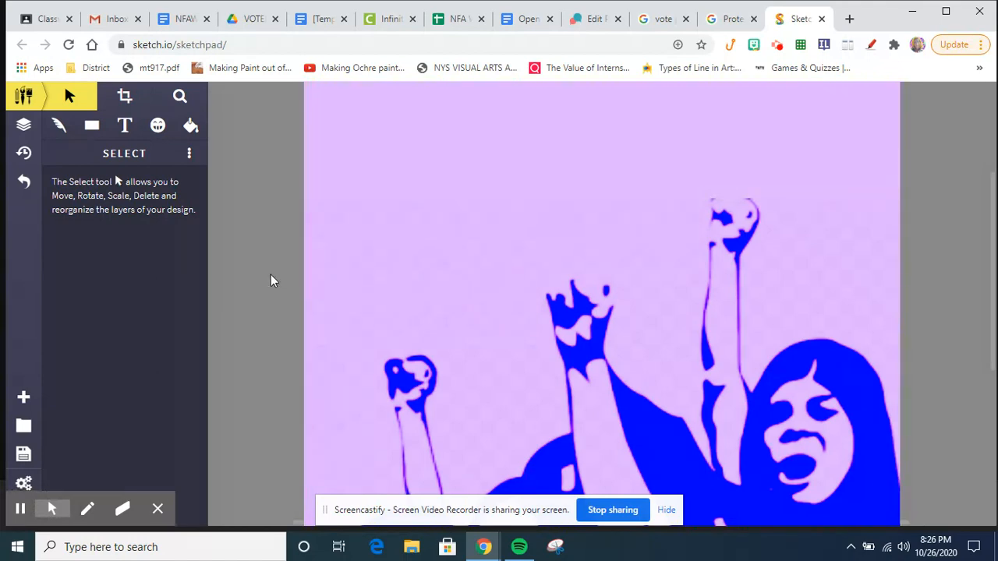
pyautogui.scroll(-3, 270, 280)
pyautogui.scroll(3, 271, 280)
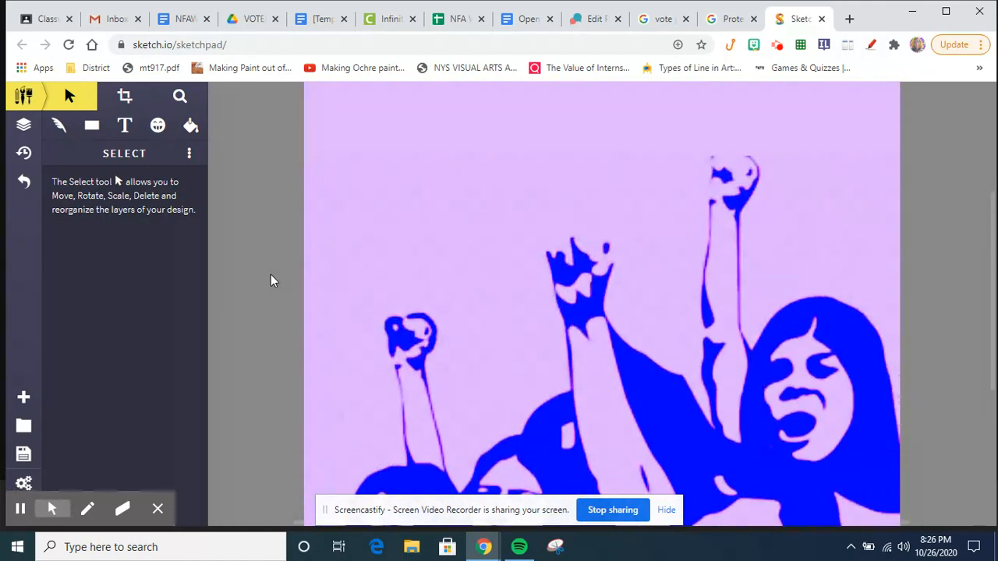
pyautogui.scroll(3, 271, 275)
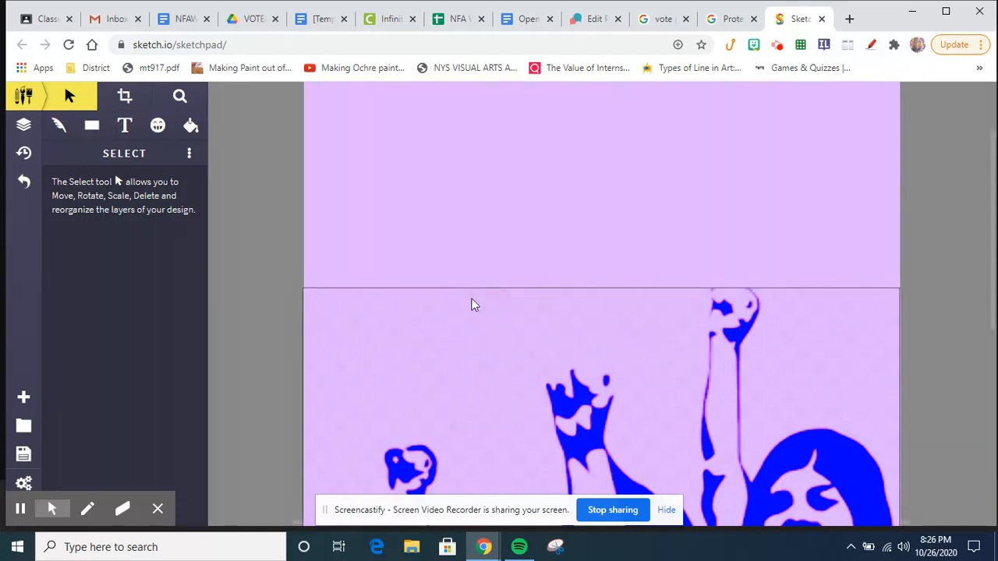
pyautogui.scroll(-6, 508, 301)
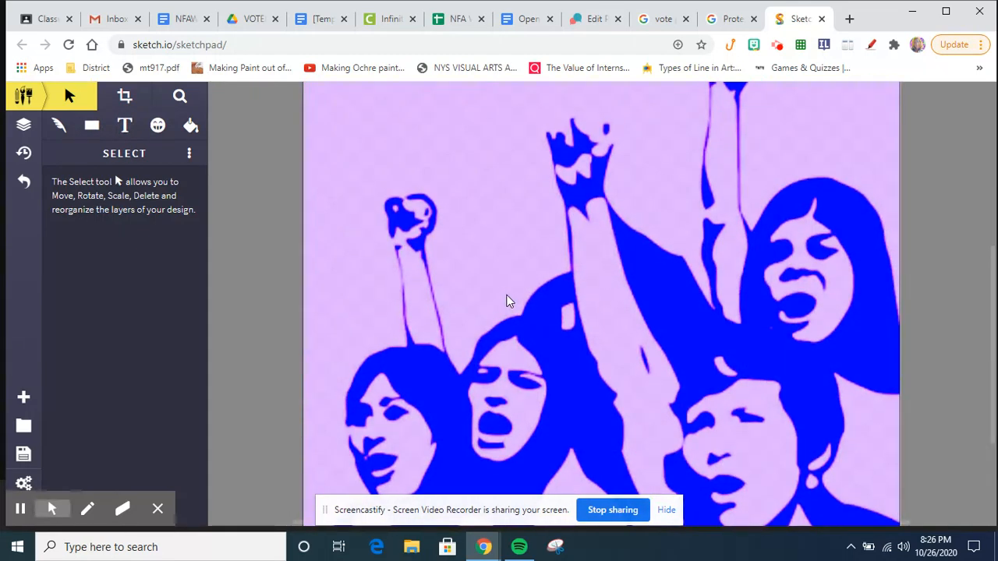
pyautogui.scroll(5, 508, 301)
pyautogui.scroll(-2, 508, 302)
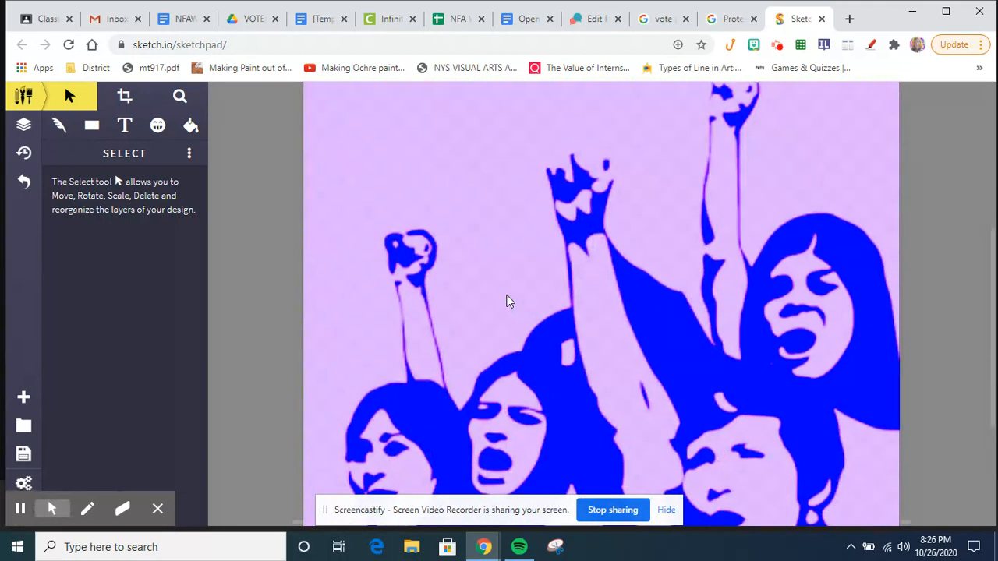
pyautogui.scroll(-2, 508, 301)
pyautogui.scroll(5, 507, 302)
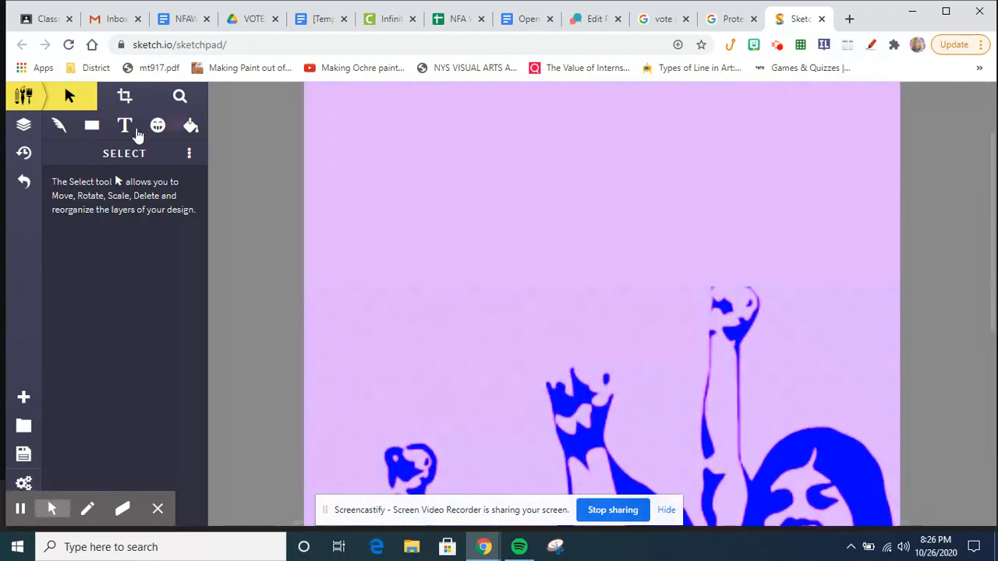
# Draw a wide ellipse in the empty purple area above the raised fists, and move it up toward the canvas's top edge.
pyautogui.click(92, 127)
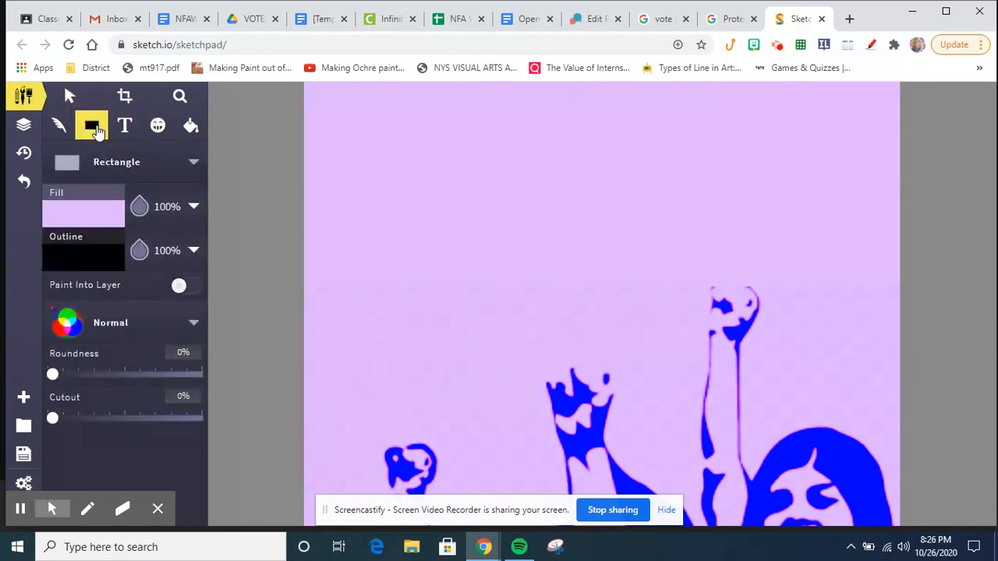
pyautogui.click(193, 165)
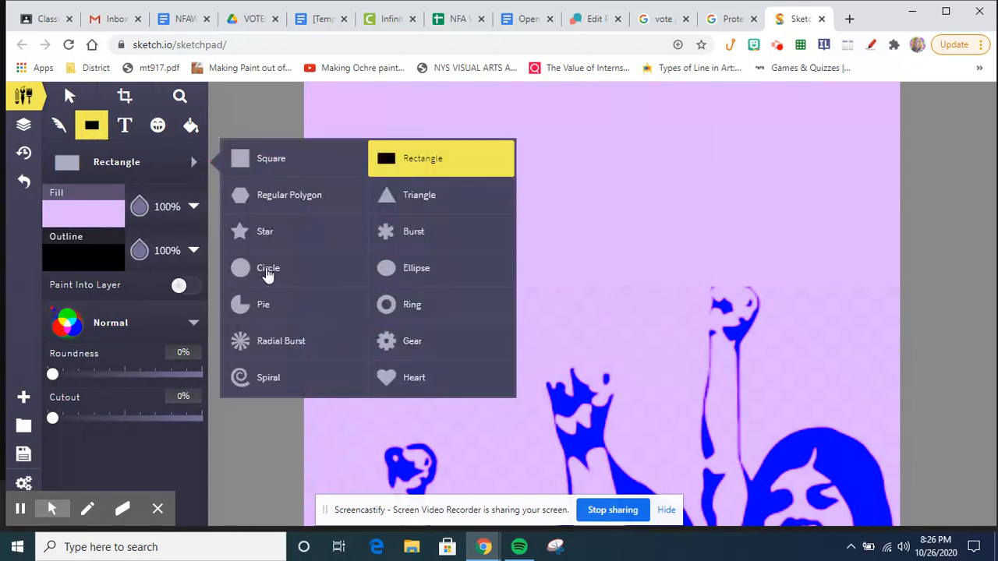
pyautogui.click(414, 279)
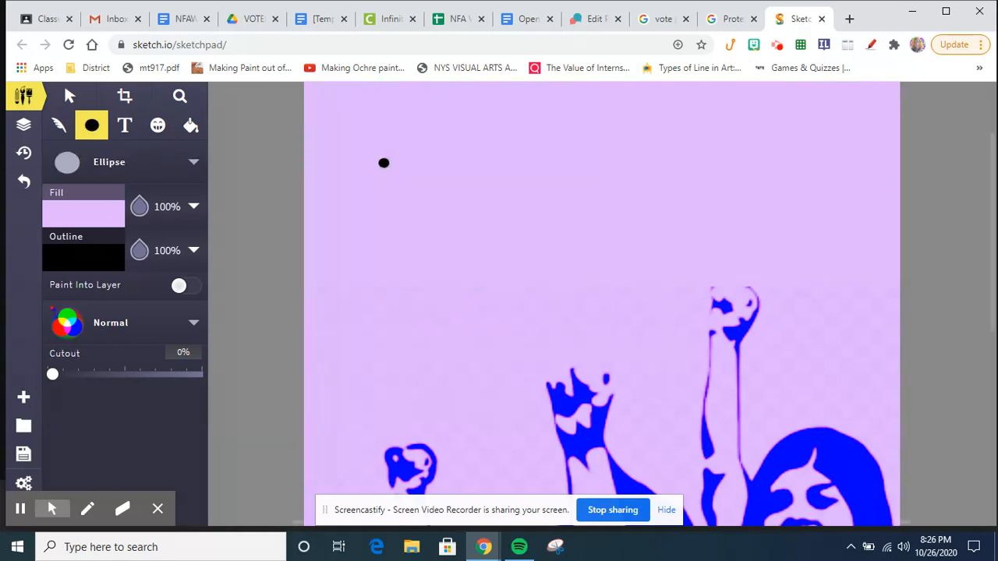
pyautogui.moveTo(381, 163); pyautogui.dragTo(725, 292)
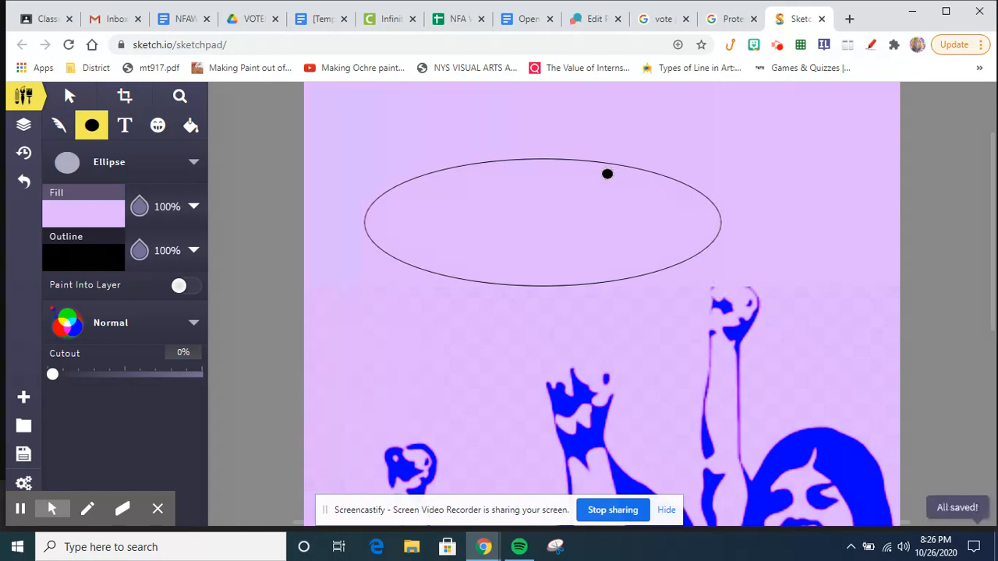
pyautogui.click(69, 95)
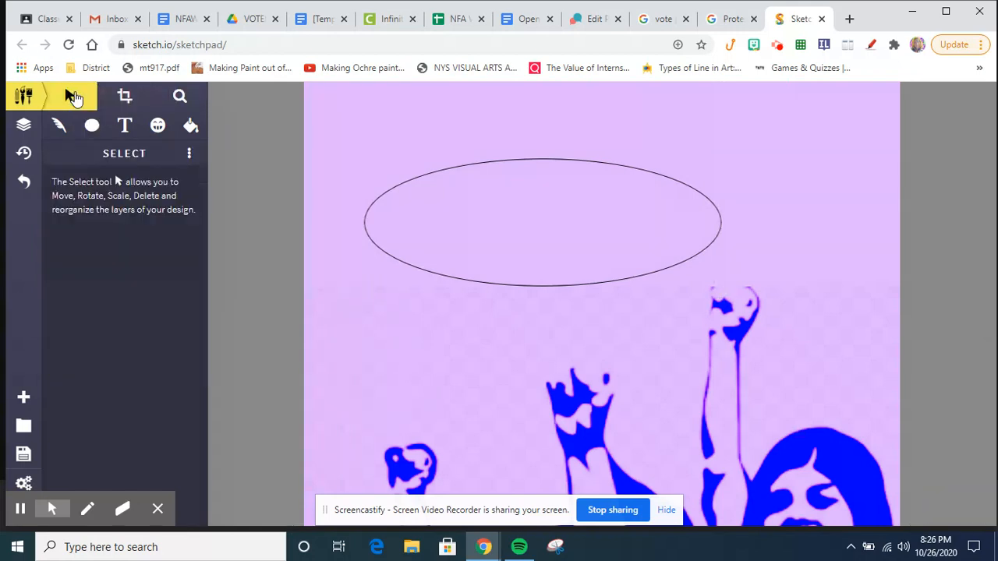
pyautogui.moveTo(521, 192); pyautogui.dragTo(504, 133)
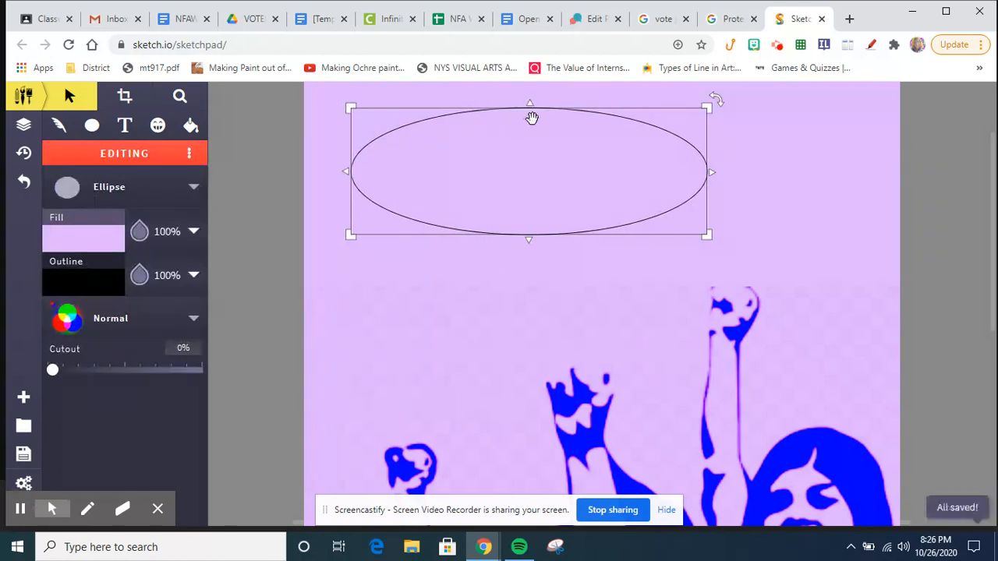
# Tilt the ellipse slightly counterclockwise, make it taller and larger, and position it above the raised fists.
pyautogui.moveTo(343, 97); pyautogui.dragTo(328, 140)
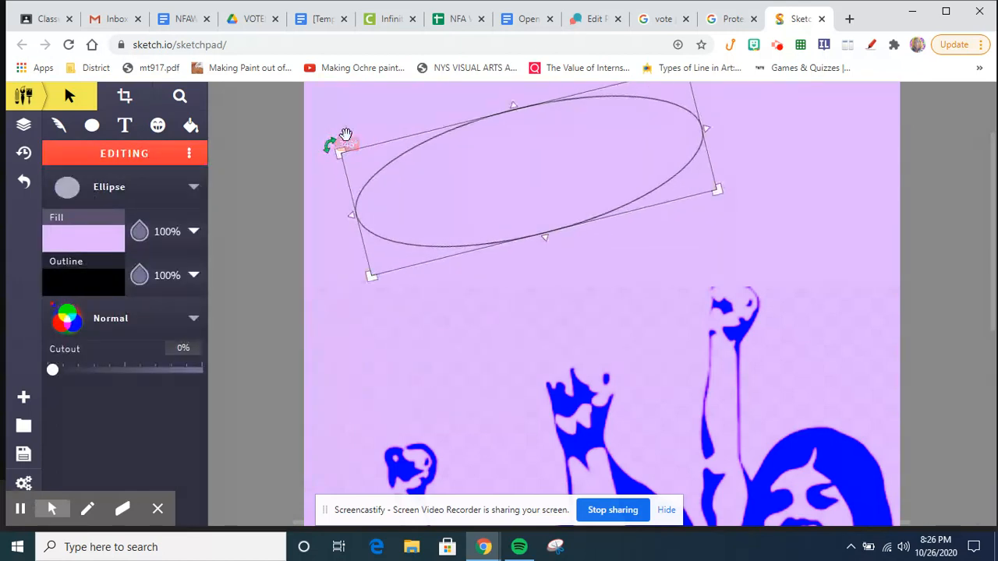
pyautogui.moveTo(541, 236); pyautogui.dragTo(561, 269)
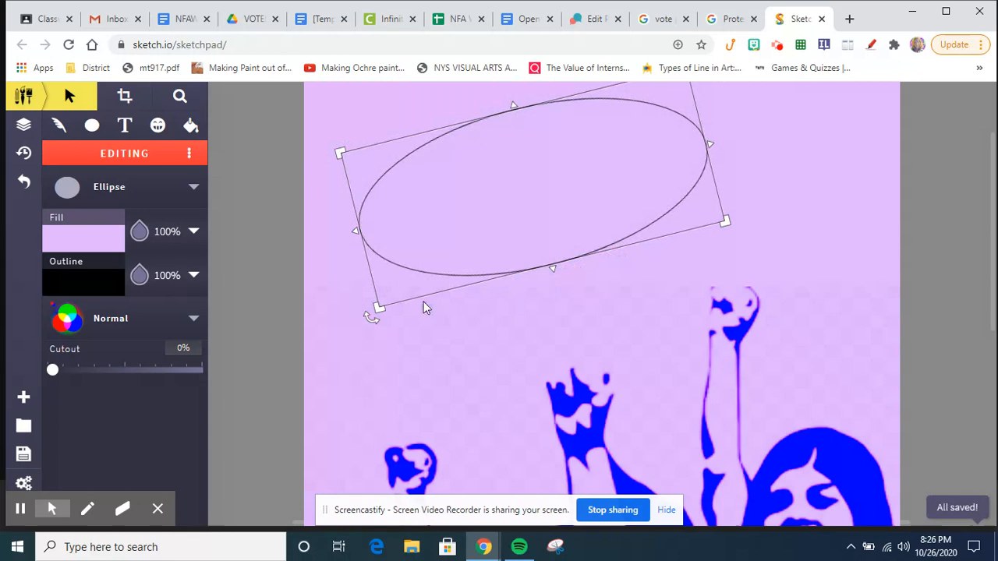
pyautogui.moveTo(380, 306); pyautogui.dragTo(358, 331)
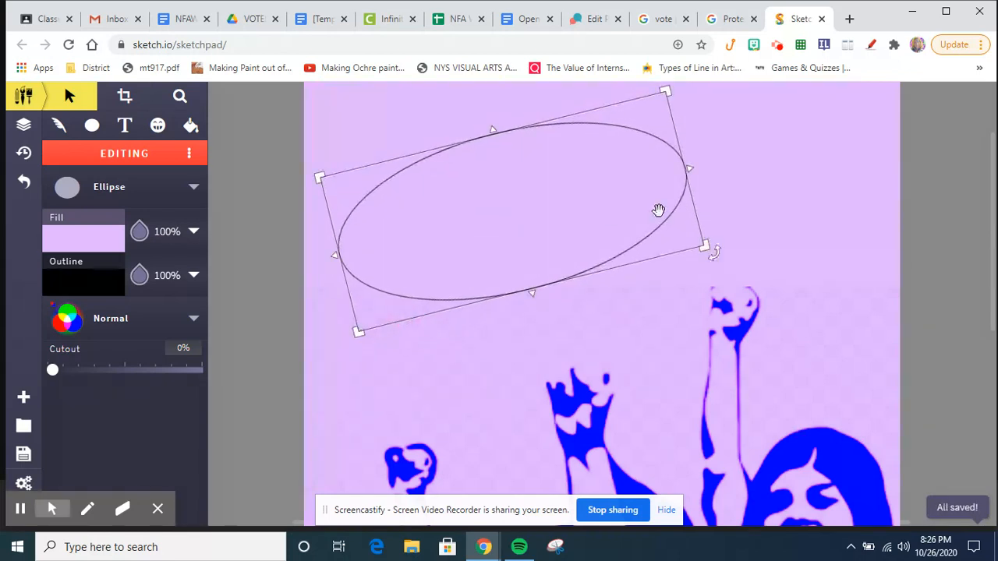
pyautogui.moveTo(704, 247); pyautogui.dragTo(750, 254)
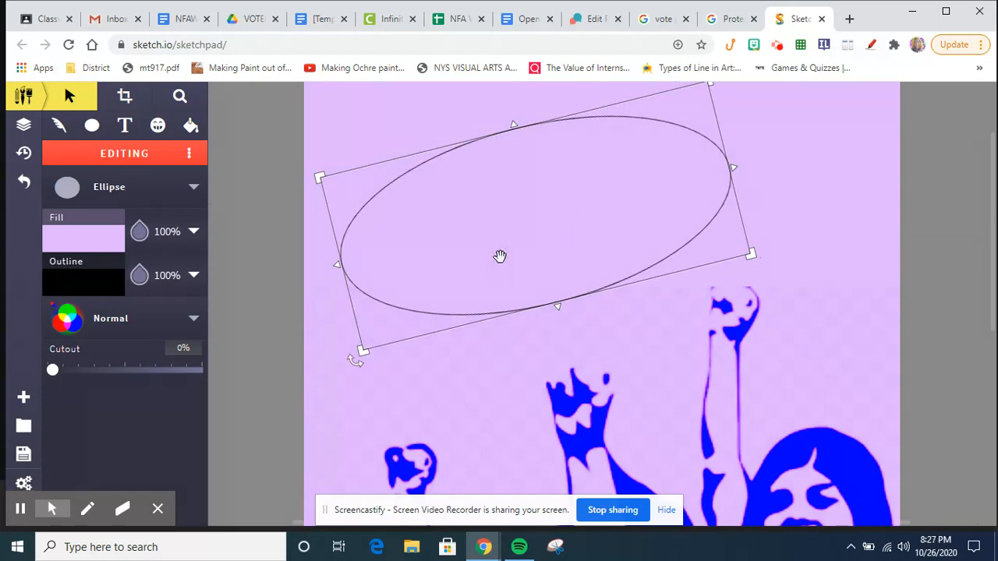
# Fill the ellipse with light yellow #FFFF9A and set its outline opacity to 0%.
pyautogui.click(94, 236)
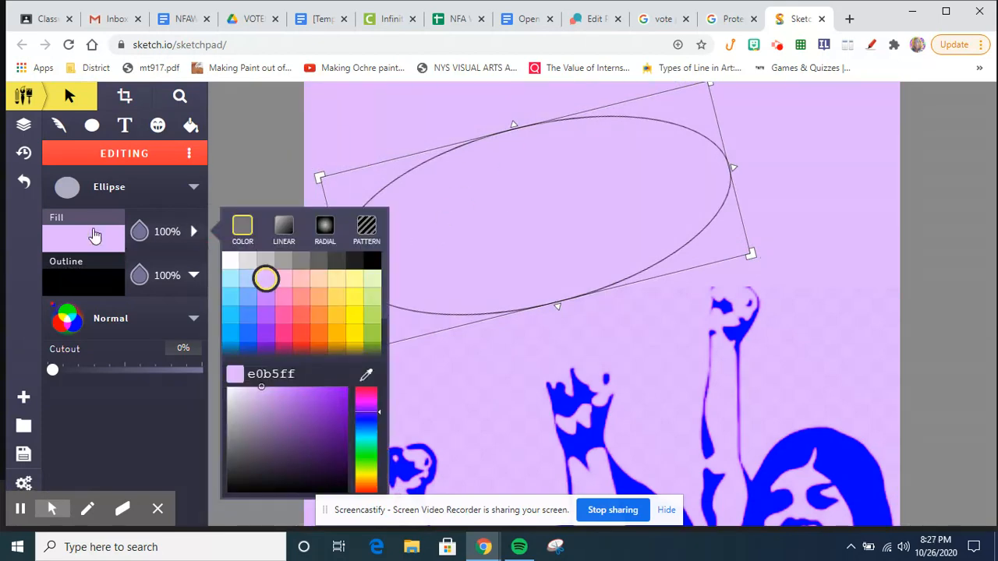
pyautogui.click(358, 286)
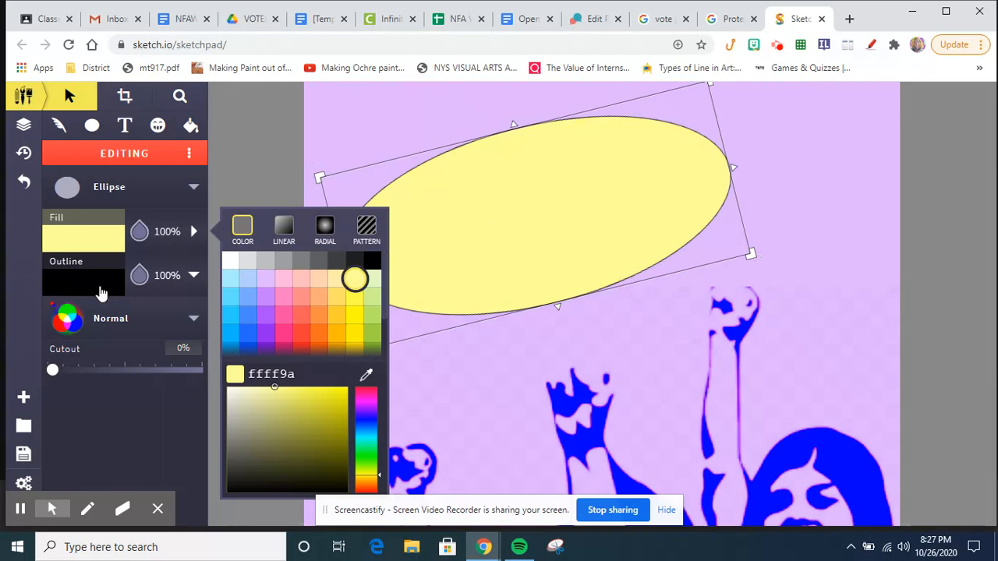
pyautogui.click(166, 278)
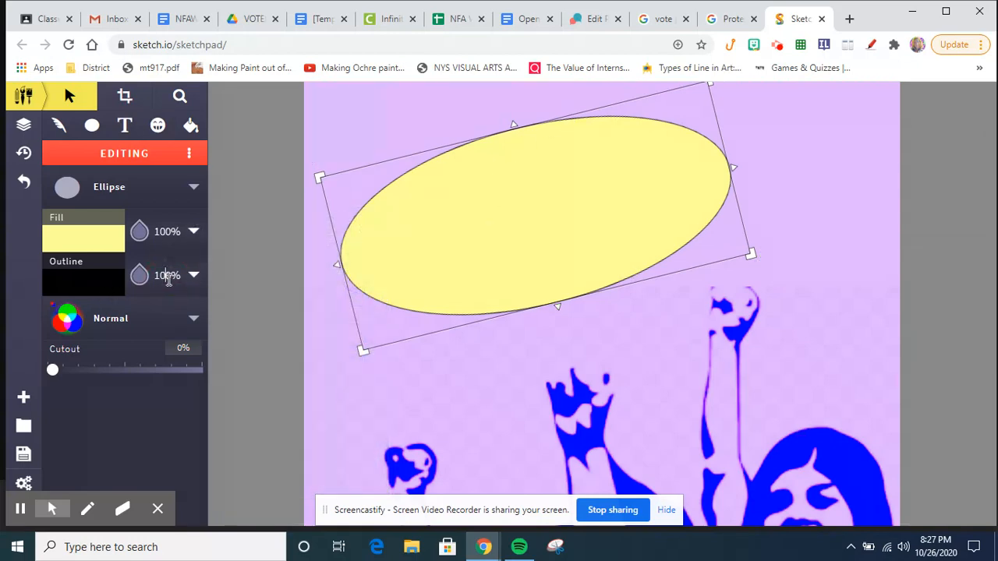
pyautogui.press('BackSpace')
pyautogui.press('BackSpace')
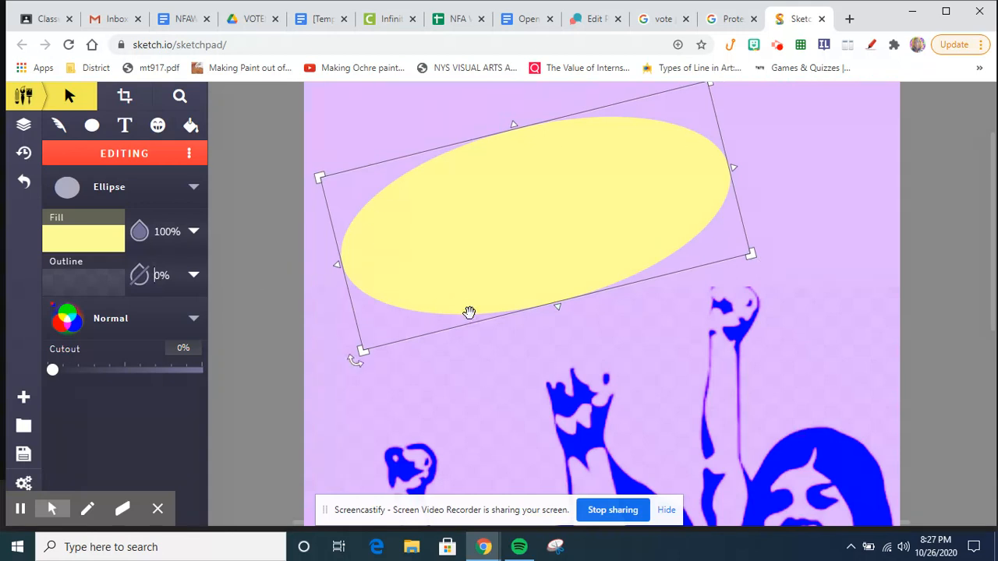
pyautogui.click(194, 191)
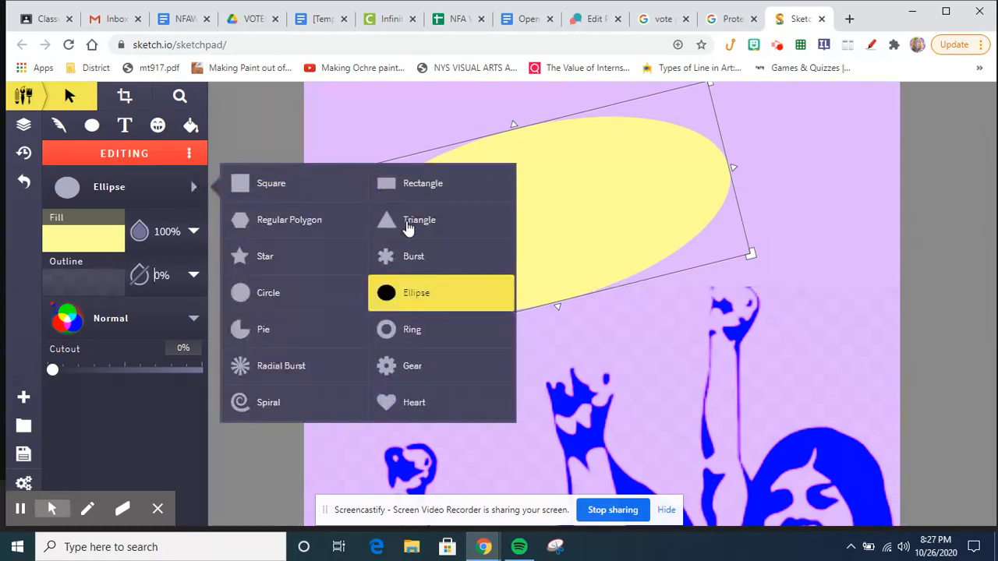
pyautogui.click(390, 225)
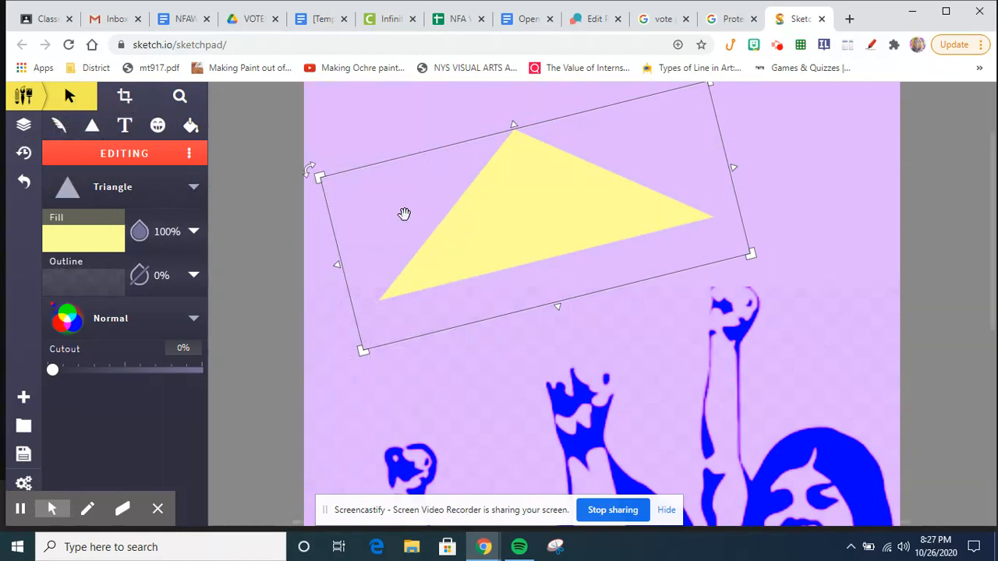
pyautogui.click(23, 185)
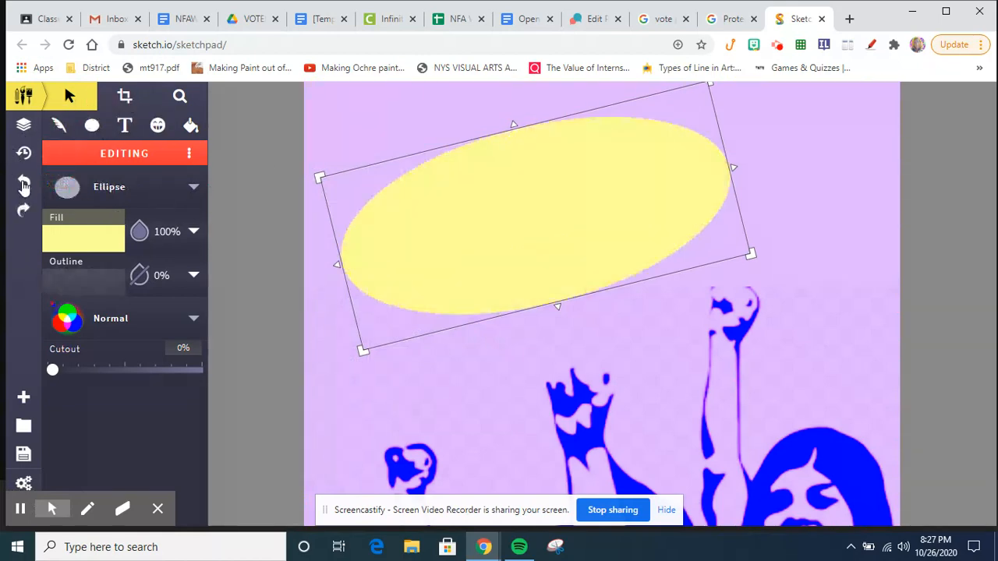
# Deselect the ellipse and draw a downward-pointing yellow triangle overlapping its lower edge as a speech bubble tail.
pyautogui.click(265, 268)
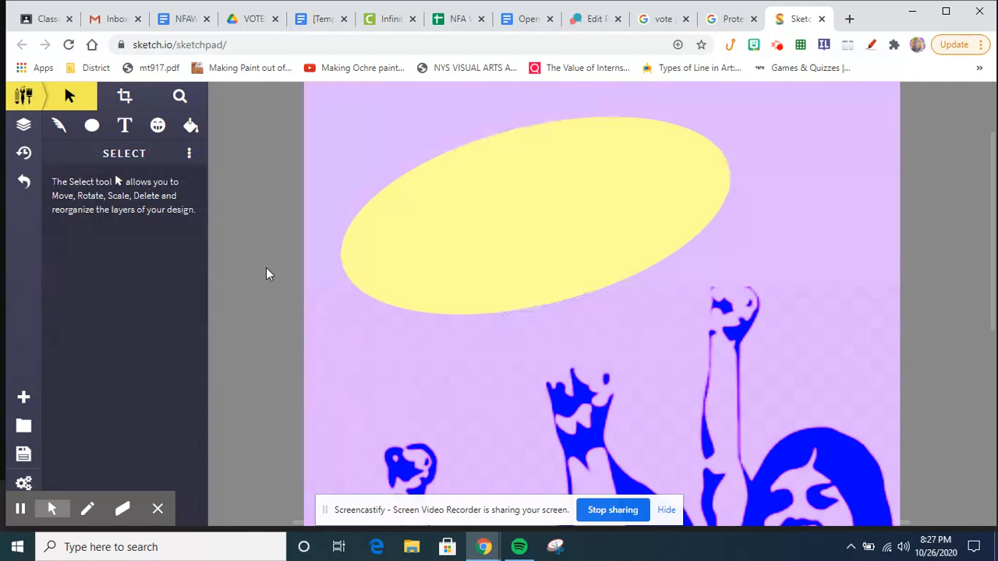
pyautogui.click(97, 127)
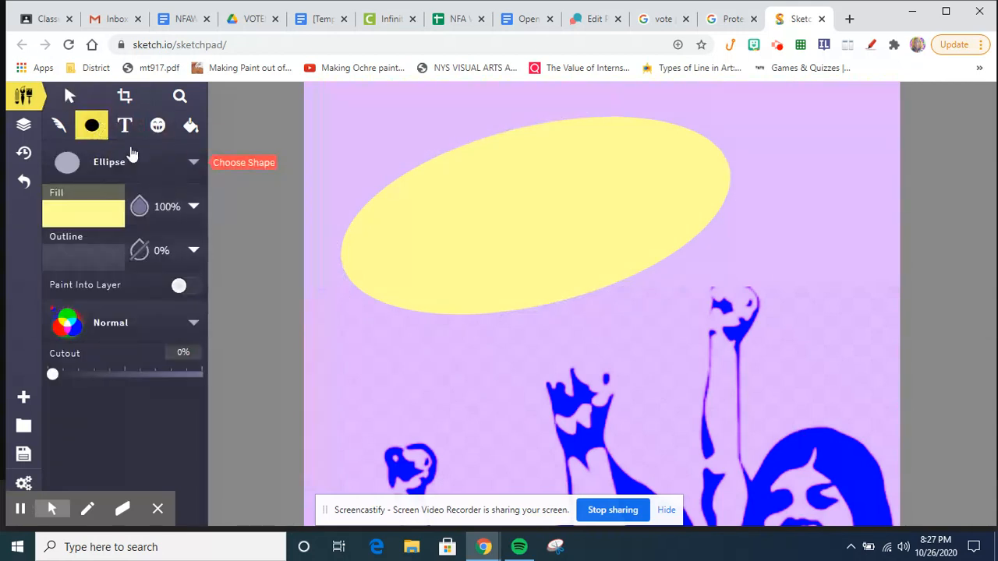
pyautogui.click(193, 161)
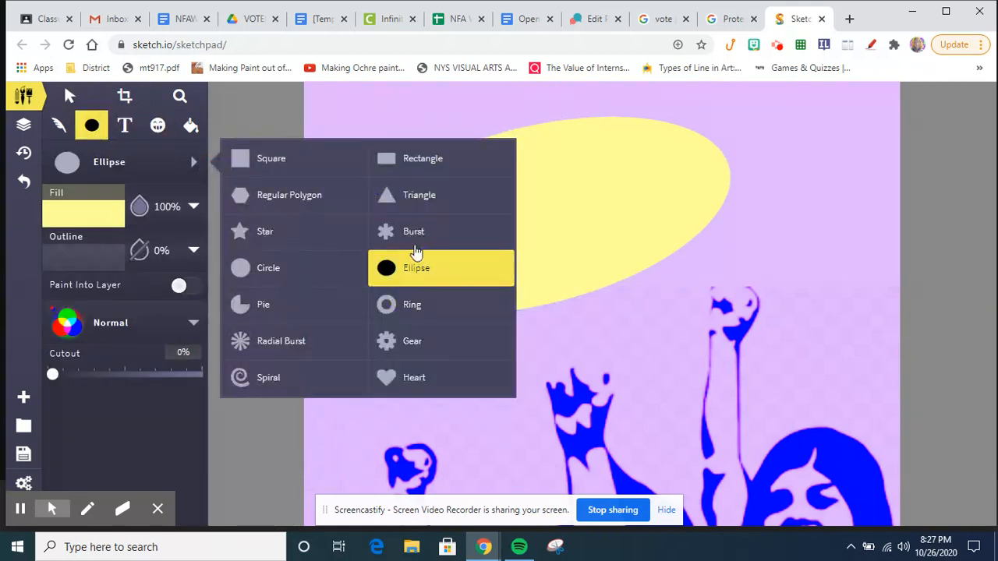
pyautogui.click(417, 197)
pyautogui.moveTo(468, 310); pyautogui.dragTo(522, 374)
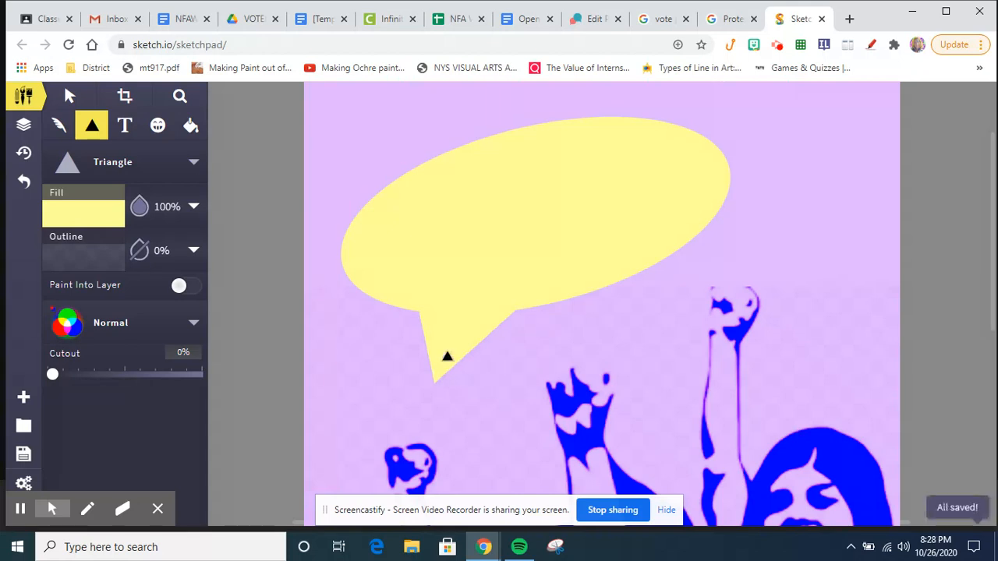
# Enlarge and rotate the triangle so it forms a wider, longer tail below the ellipse, and deselect it.
pyautogui.click(70, 95)
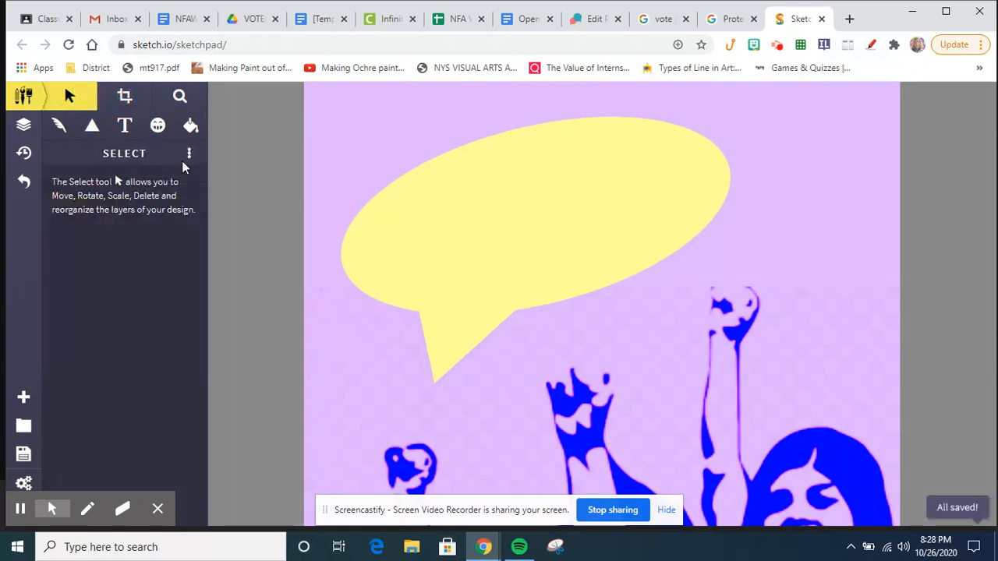
pyautogui.click(453, 338)
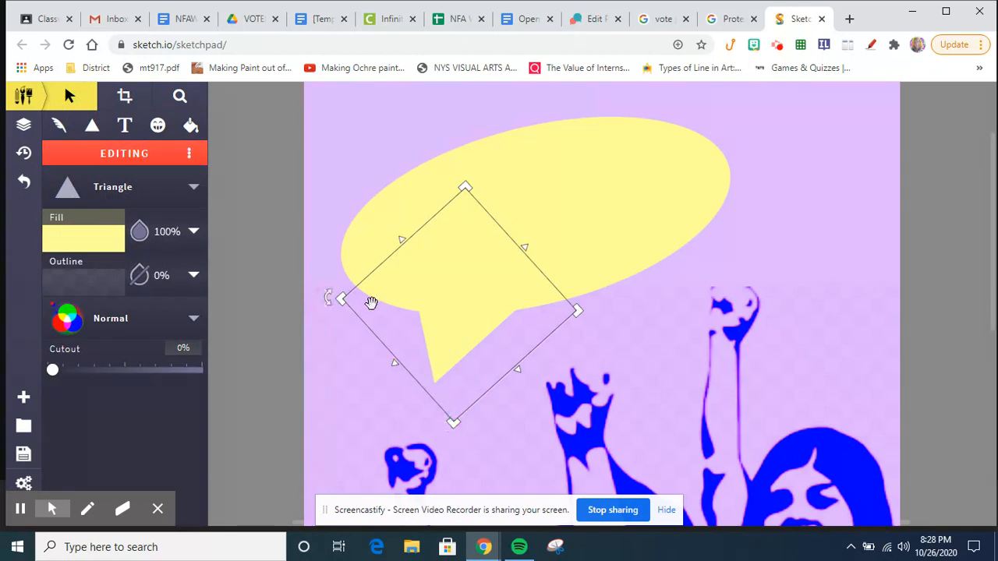
pyautogui.moveTo(395, 363); pyautogui.dragTo(416, 345)
pyautogui.moveTo(473, 404); pyautogui.dragTo(476, 454)
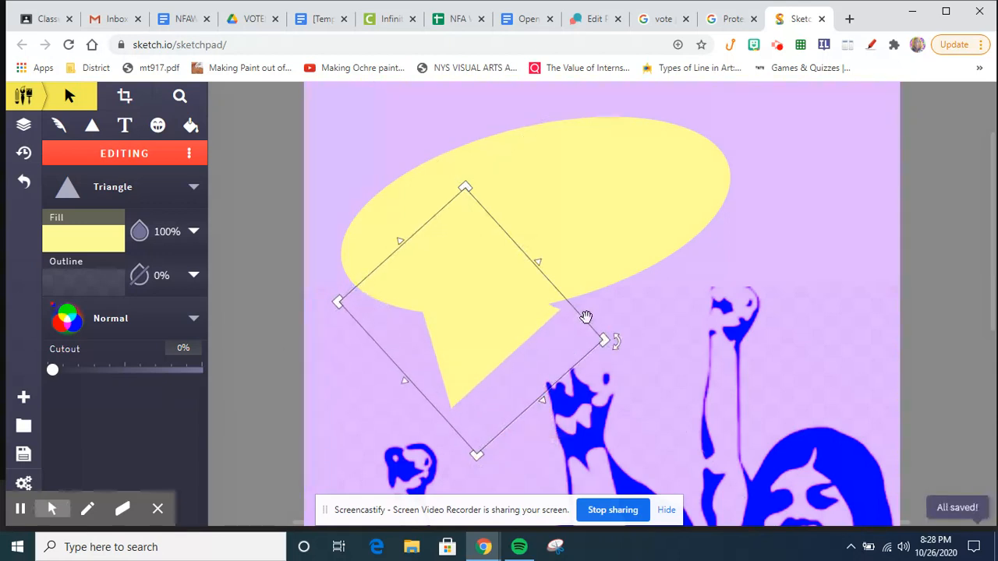
pyautogui.moveTo(614, 341); pyautogui.dragTo(608, 319)
pyautogui.moveTo(526, 250); pyautogui.dragTo(558, 206)
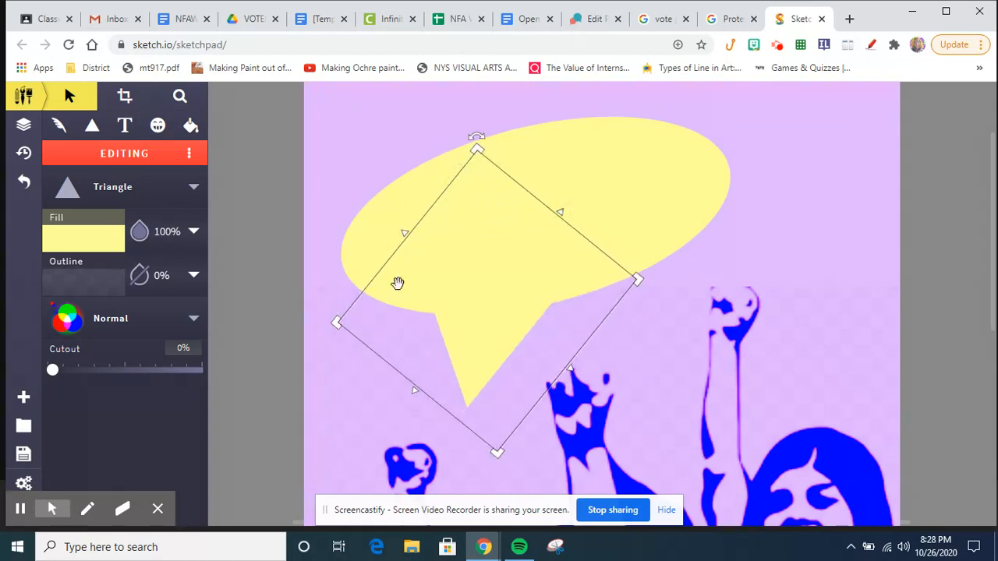
pyautogui.click(281, 292)
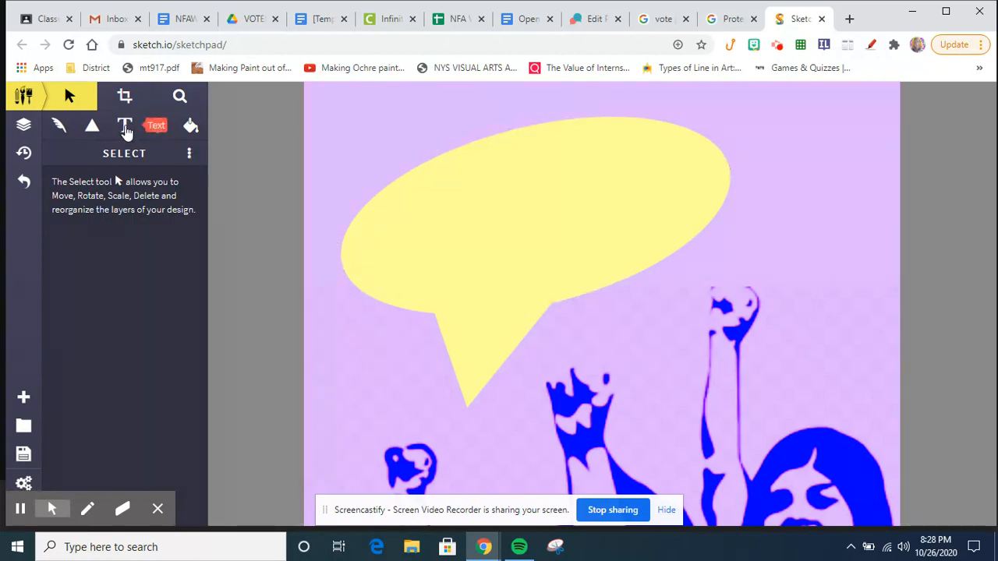
# Activate the Text tool and browse the available fonts with their previews, keeping Bangers as the font.
pyautogui.click(126, 128)
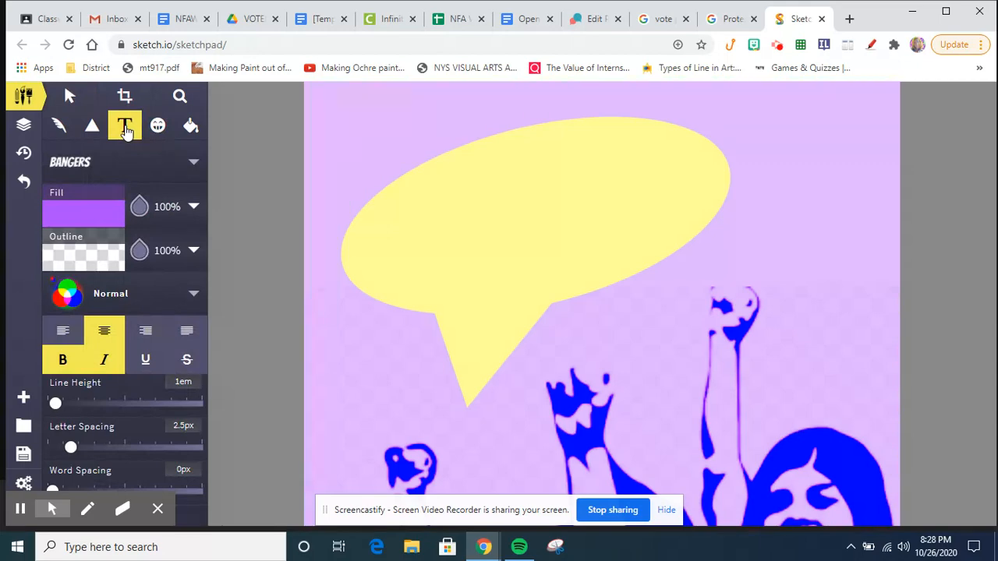
pyautogui.click(193, 165)
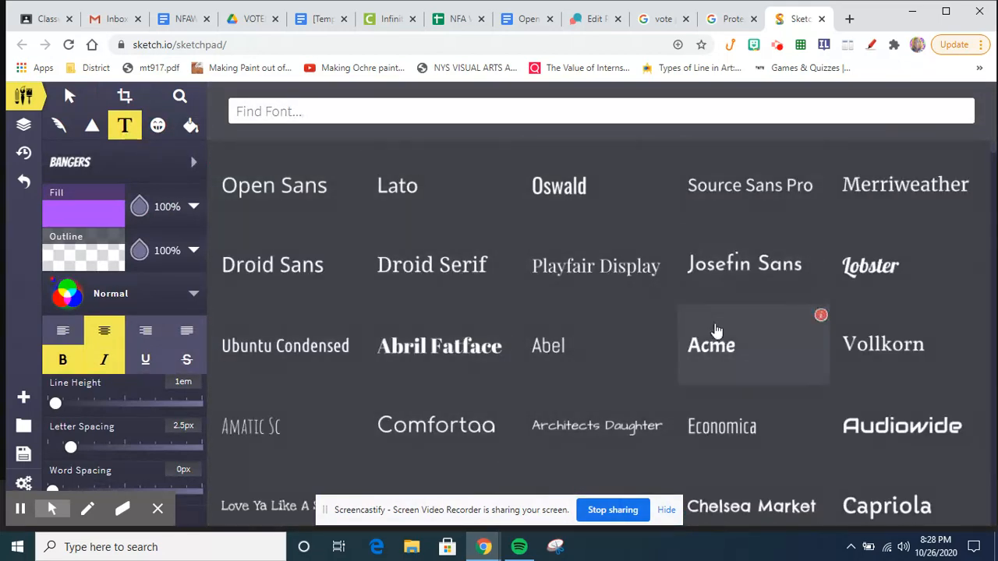
pyautogui.scroll(-15, 716, 331)
pyautogui.scroll(-10, 716, 331)
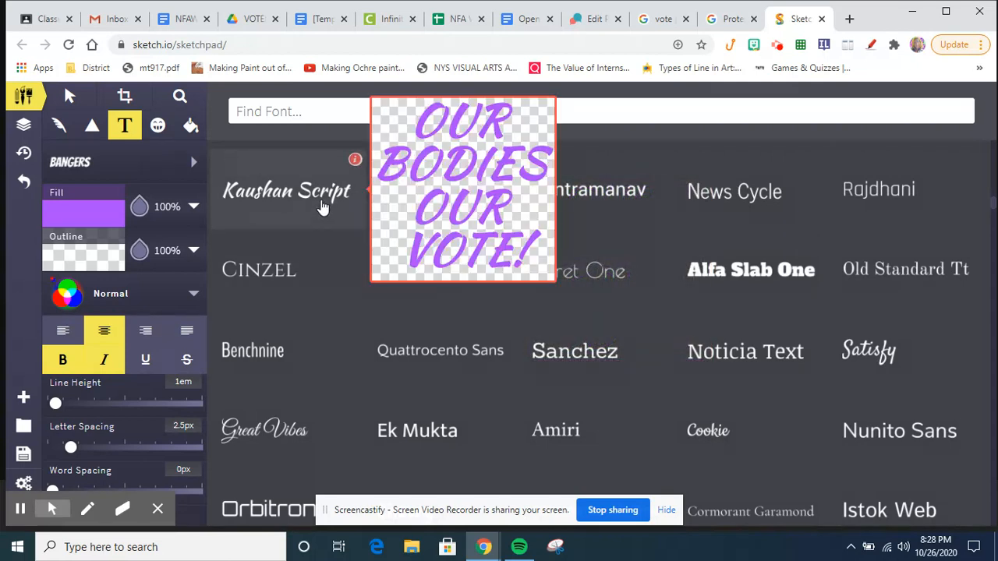
pyautogui.scroll(2, 583, 216)
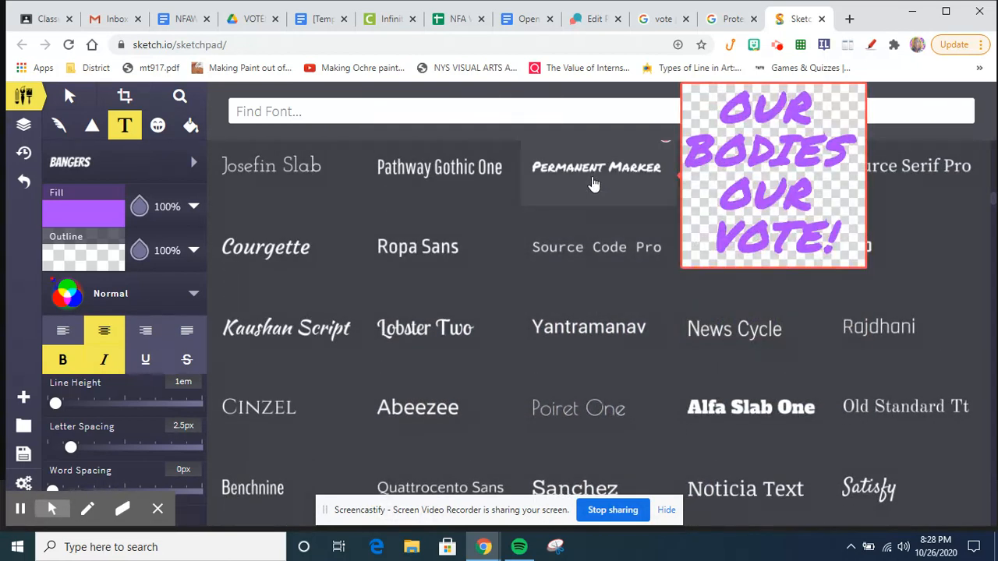
pyautogui.click(194, 164)
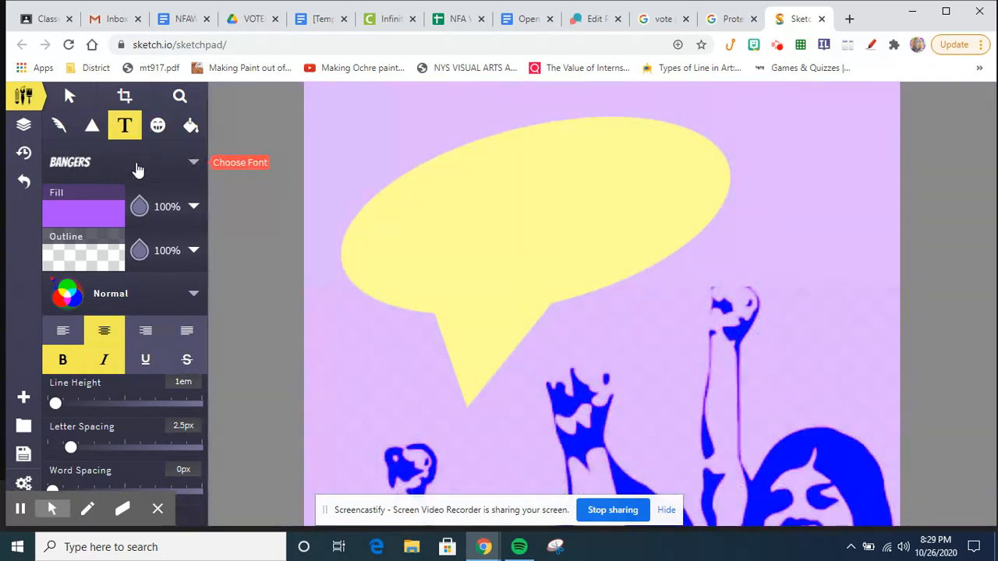
# Add the text "OUR BODIES, OUR RIGHT" over the speech bubble in purple Bangers, and widen its text box.
pyautogui.click(383, 223)
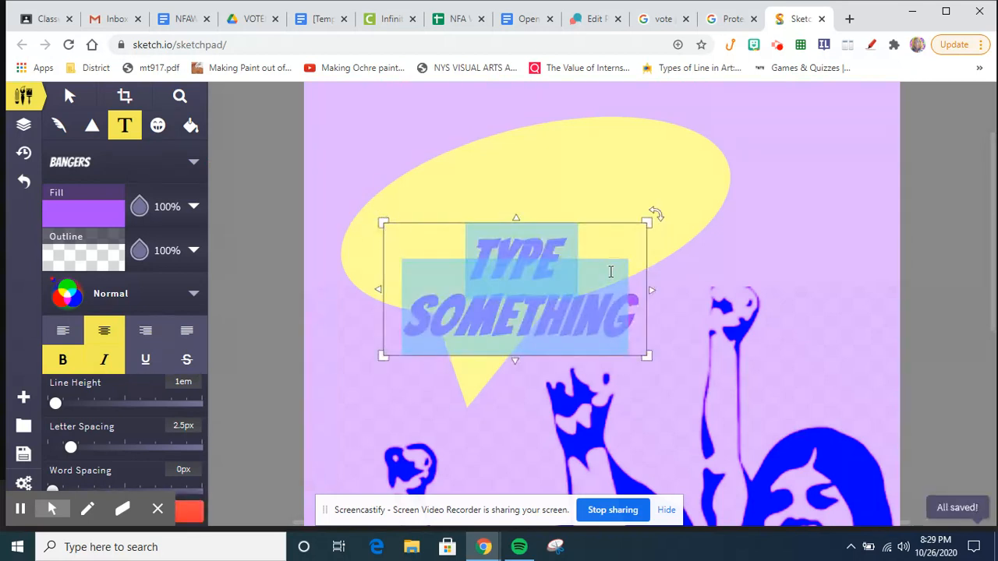
pyautogui.press('BackSpace')
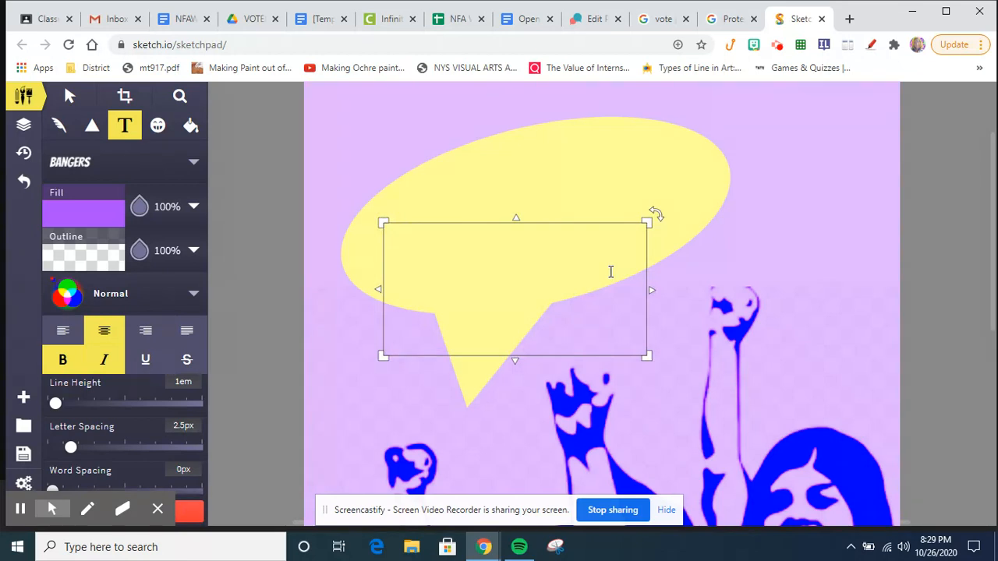
pyautogui.write('OUR')
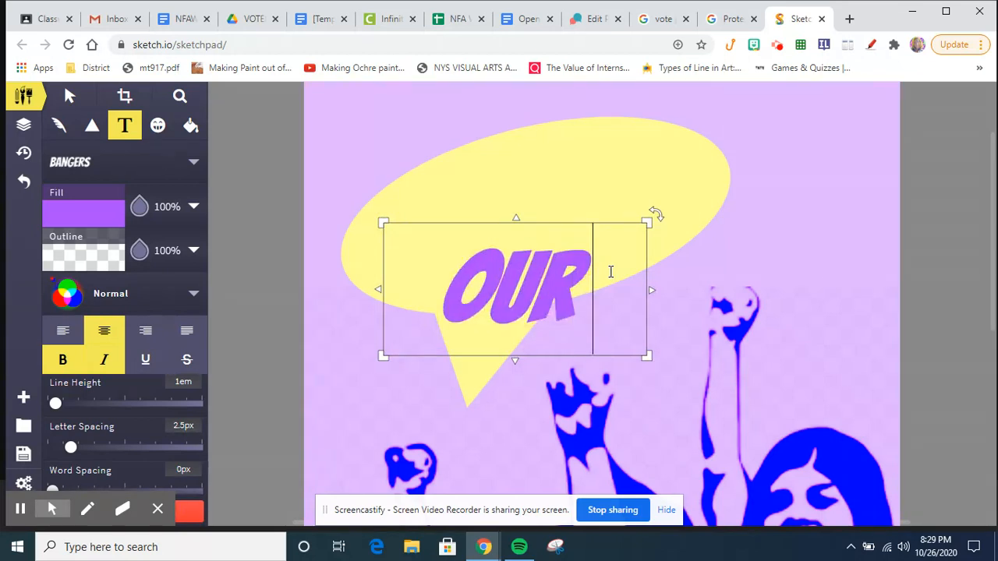
pyautogui.write(' BODIE')
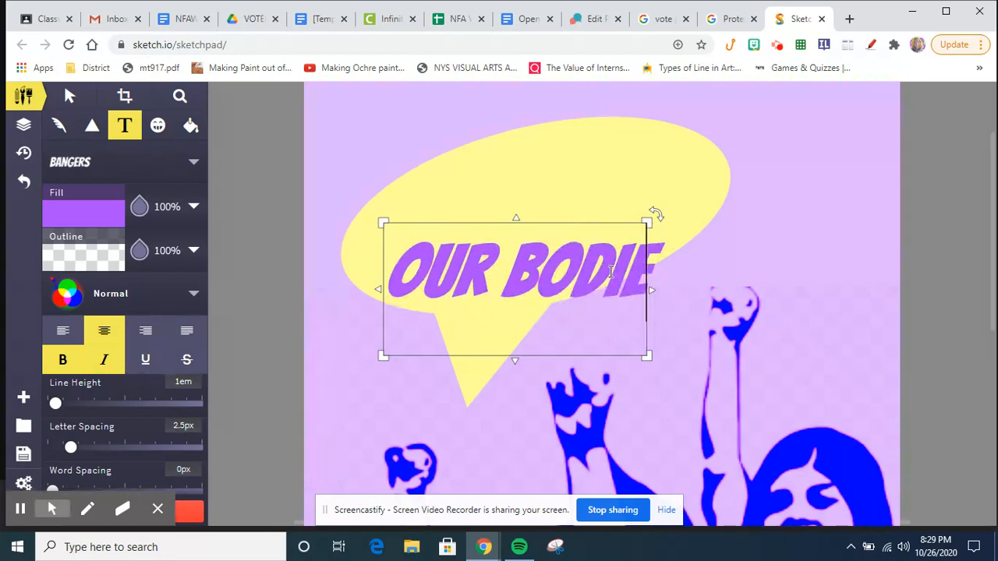
pyautogui.write('S,')
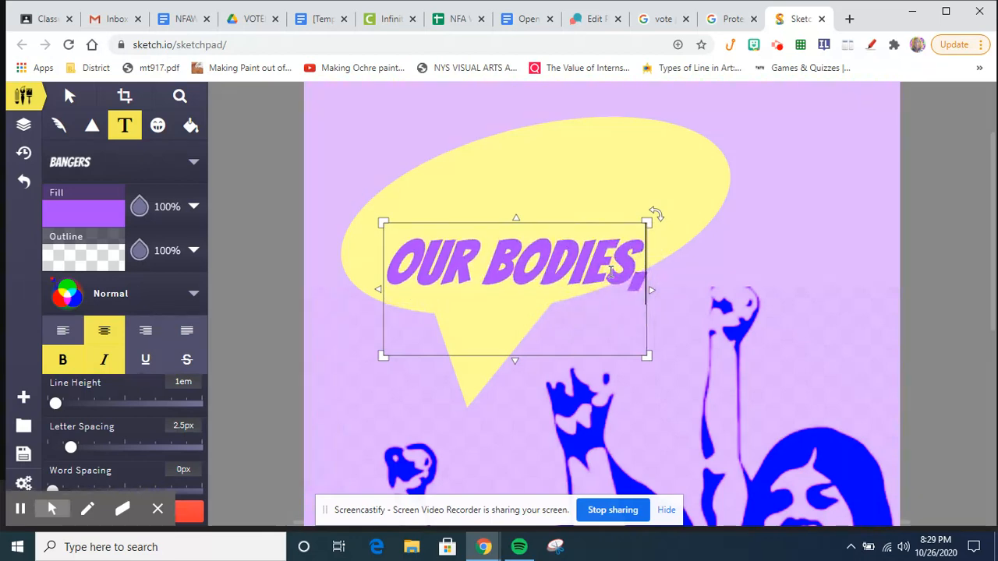
pyautogui.write(' OUR E')
pyautogui.press('BackSpace')
pyautogui.write('RIGHT')
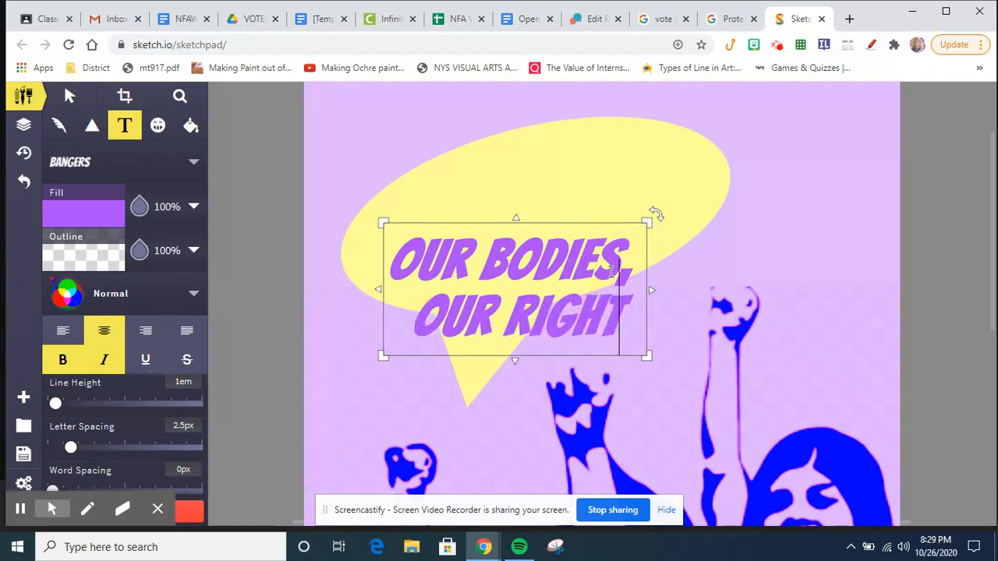
pyautogui.moveTo(651, 289); pyautogui.dragTo(766, 279)
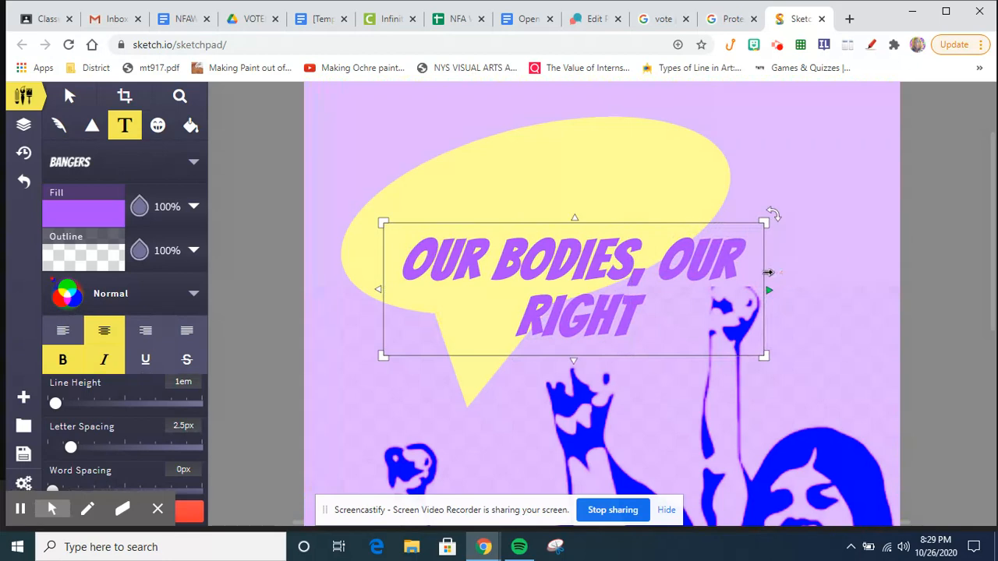